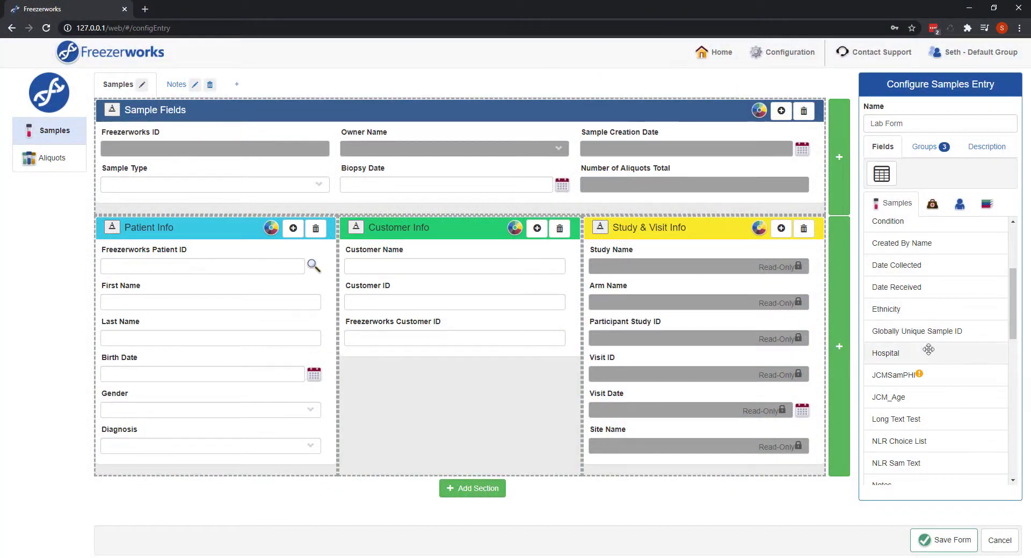
Add Hospital, Condition and Accession # to Sample Fields, and All Testing Complete under Freezerworks Customer ID in Customer Info.
{"action": "left_click_drag", "start_coordinate": [926, 352], "coordinate": [228, 200]}
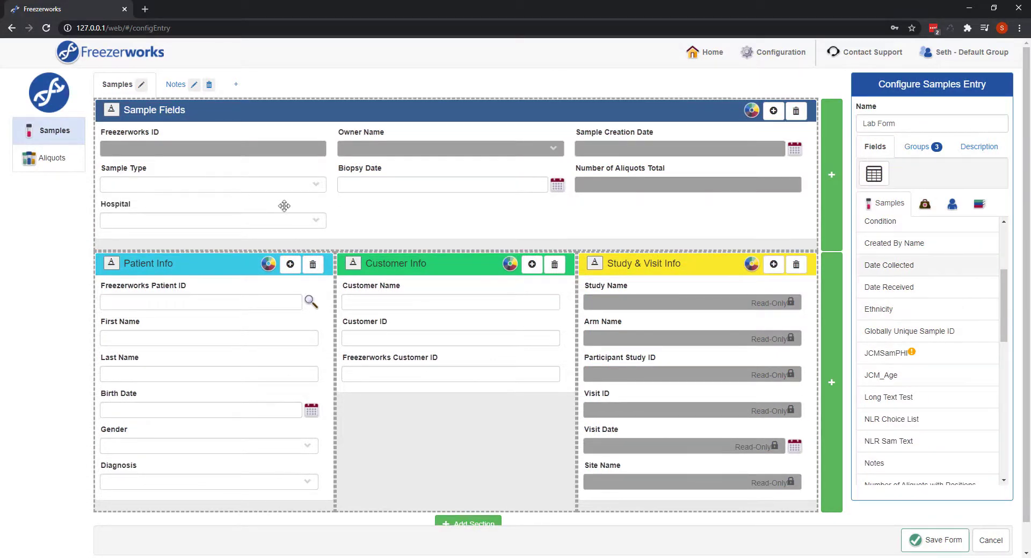
{"action": "scroll", "coordinate": [931, 275], "scroll_direction": "up", "scroll_amount": 1}
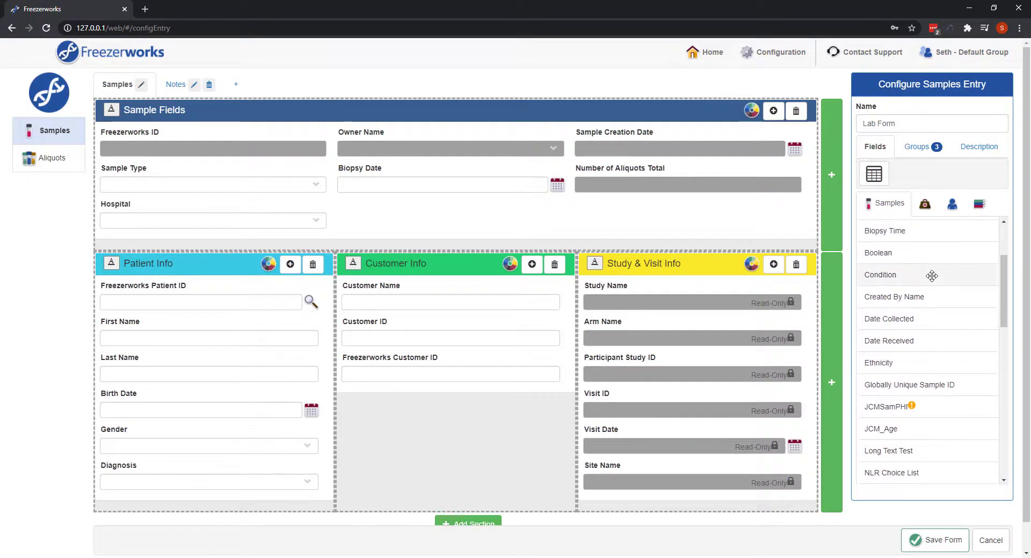
{"action": "left_click_drag", "start_coordinate": [932, 274], "coordinate": [490, 223]}
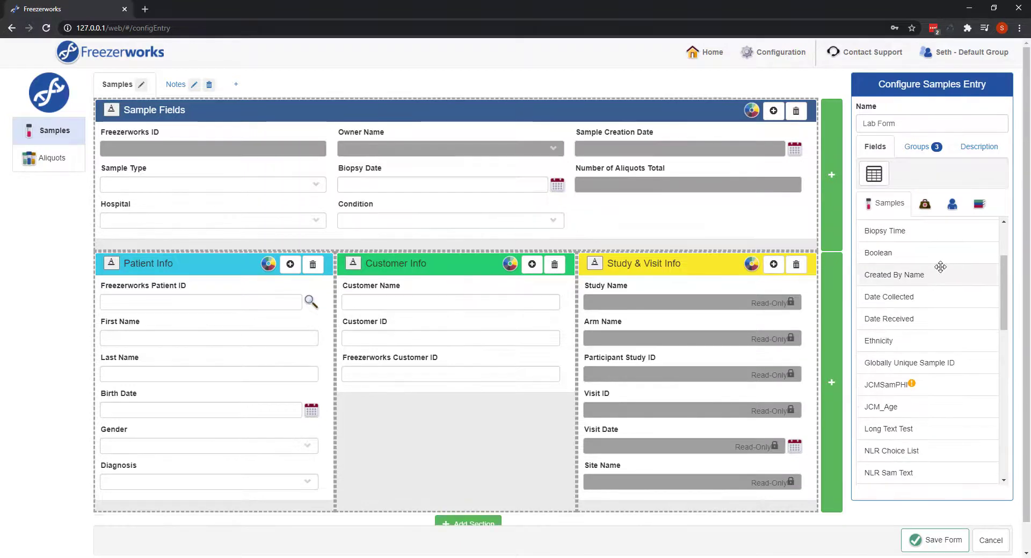
{"action": "scroll", "coordinate": [942, 270], "scroll_direction": "down", "scroll_amount": 4}
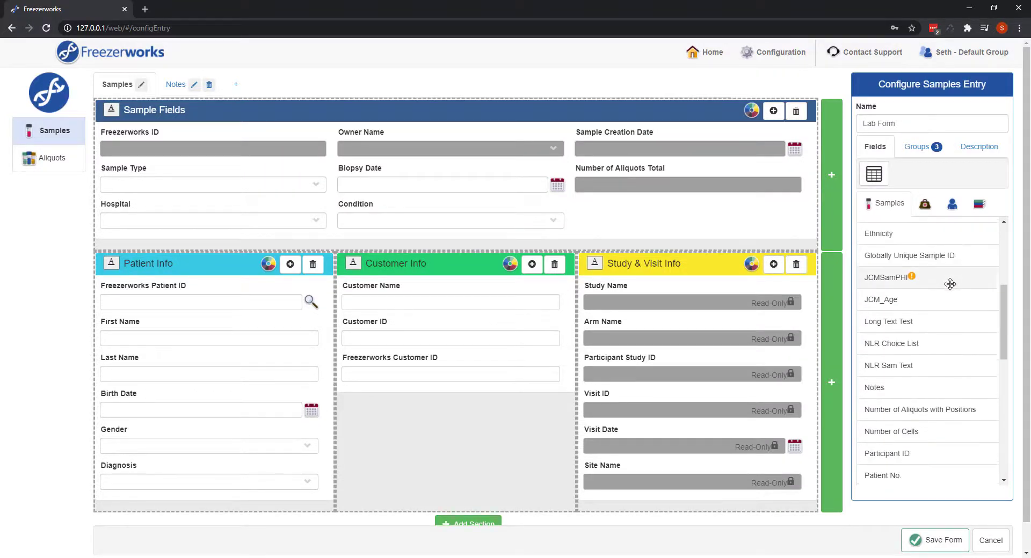
{"action": "scroll", "coordinate": [947, 280], "scroll_direction": "up", "scroll_amount": 6}
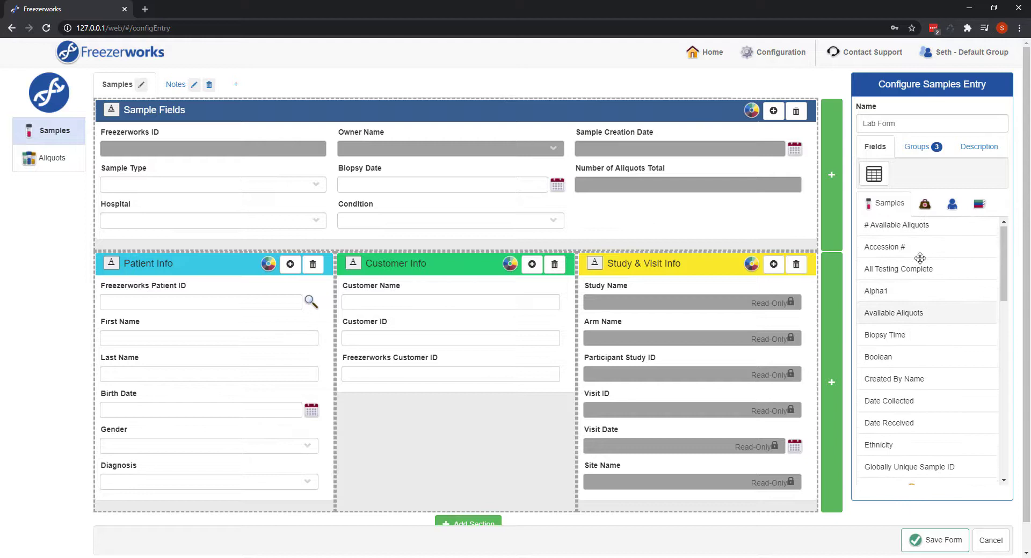
{"action": "left_click_drag", "start_coordinate": [934, 250], "coordinate": [643, 221]}
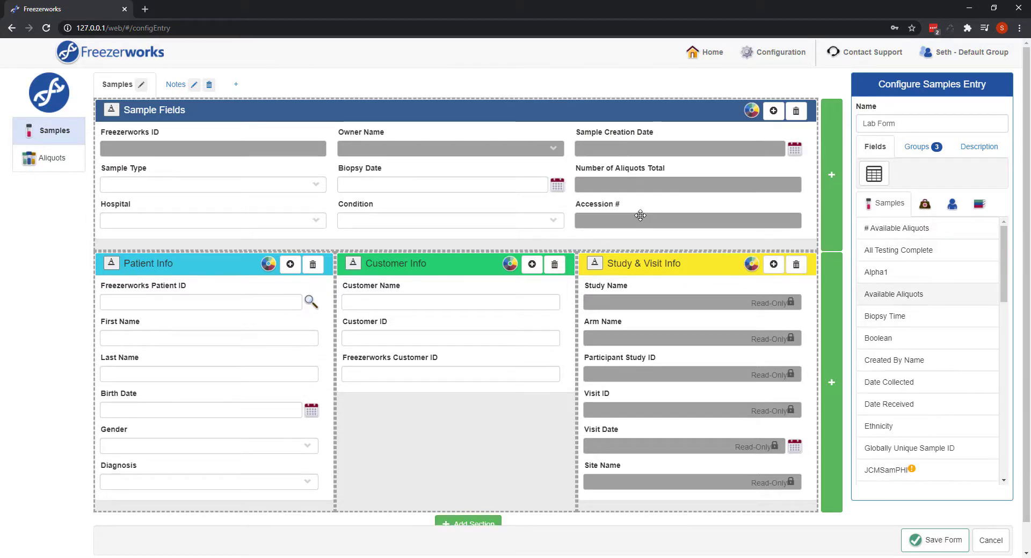
{"action": "left_click_drag", "start_coordinate": [917, 250], "coordinate": [434, 404]}
{"action": "left_click_drag", "start_coordinate": [898, 251], "coordinate": [416, 388]}
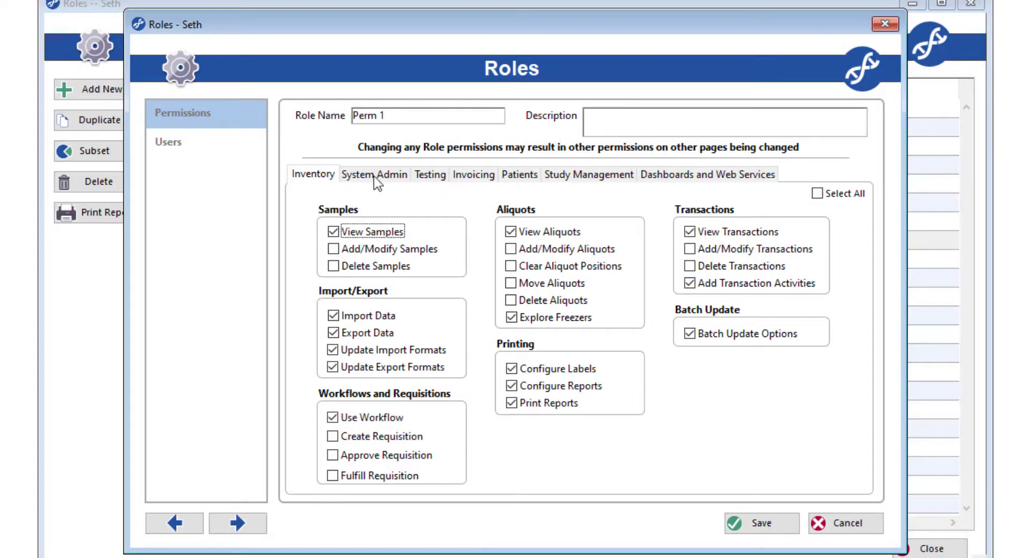
Allow Configure Entry Forms in role Perm 1's System Admin permissions.
{"action": "left_click", "coordinate": [373, 176]}
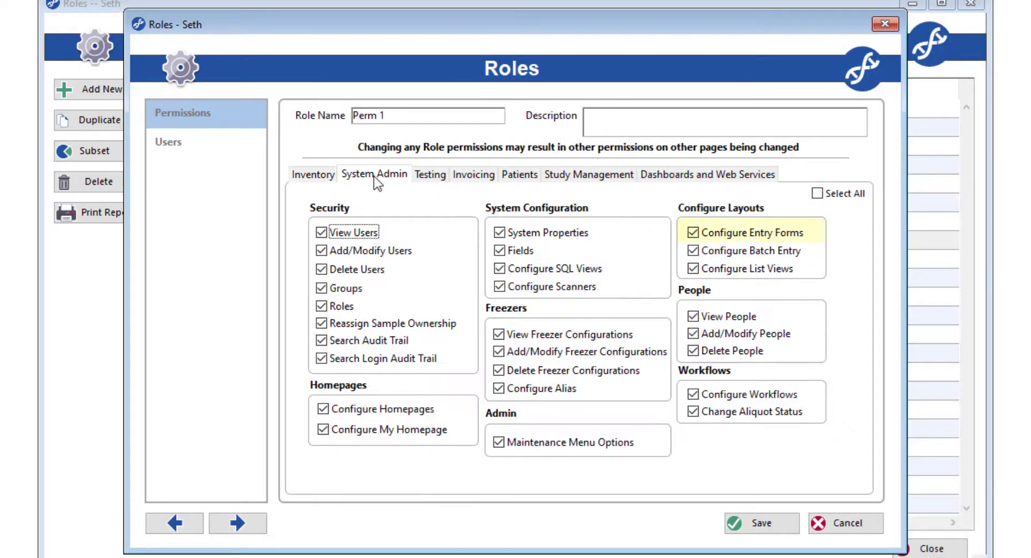
{"action": "left_click", "coordinate": [693, 233]}
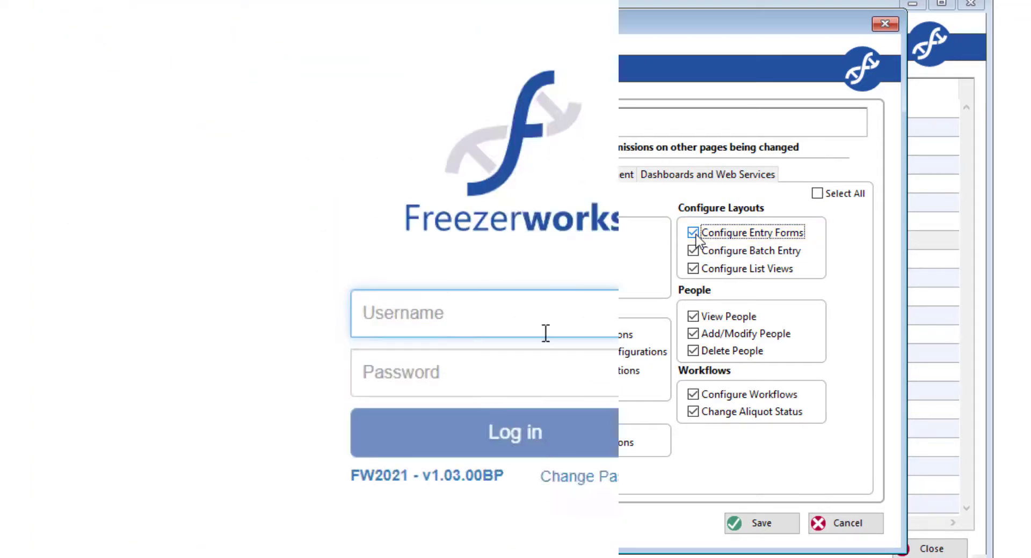
Log in with the user's name and password, then go to the Configuration page.
{"action": "type", "text": "Seth"}
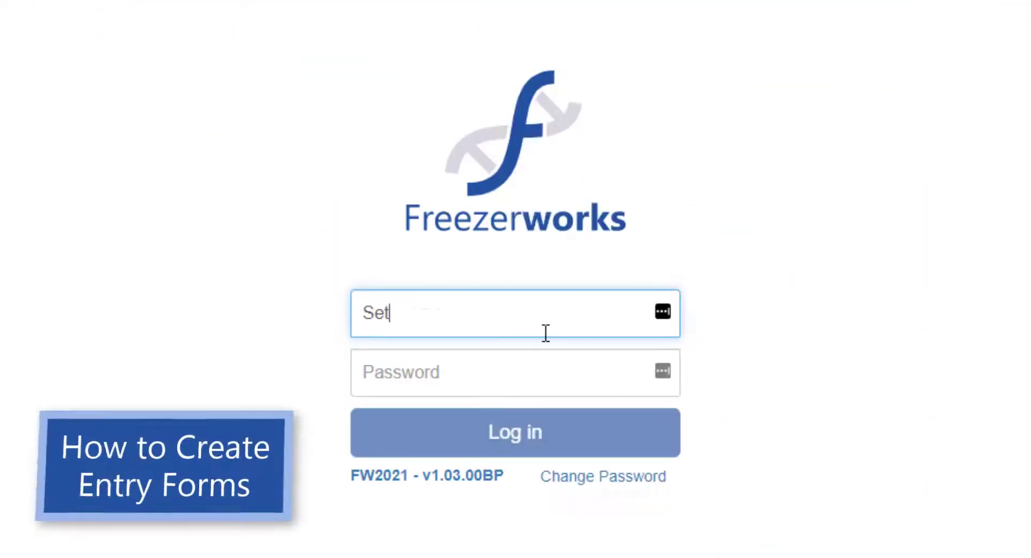
{"action": "key", "text": "Tab"}
{"action": "type", "text": "••••"}
{"action": "key", "text": "Return"}
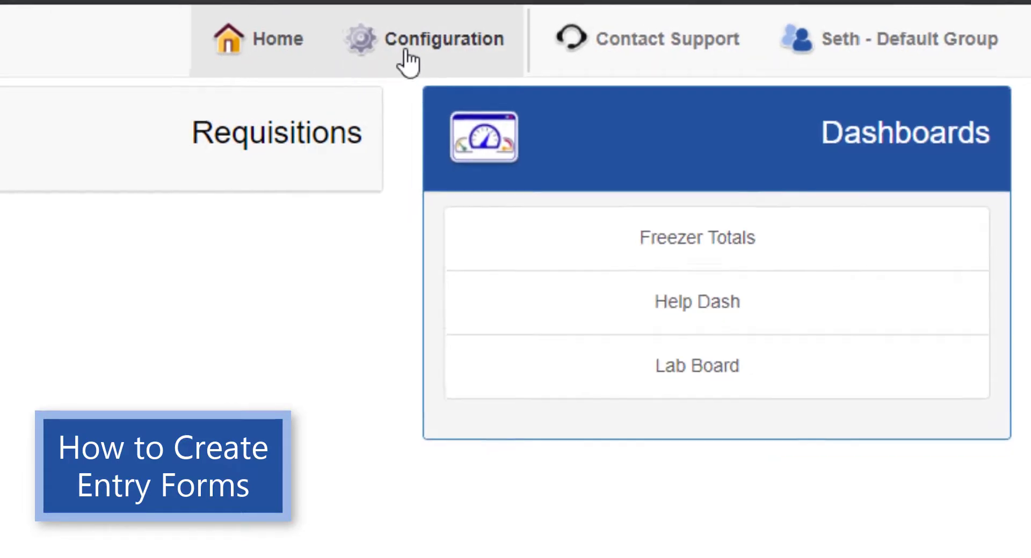
{"action": "left_click", "coordinate": [407, 52]}
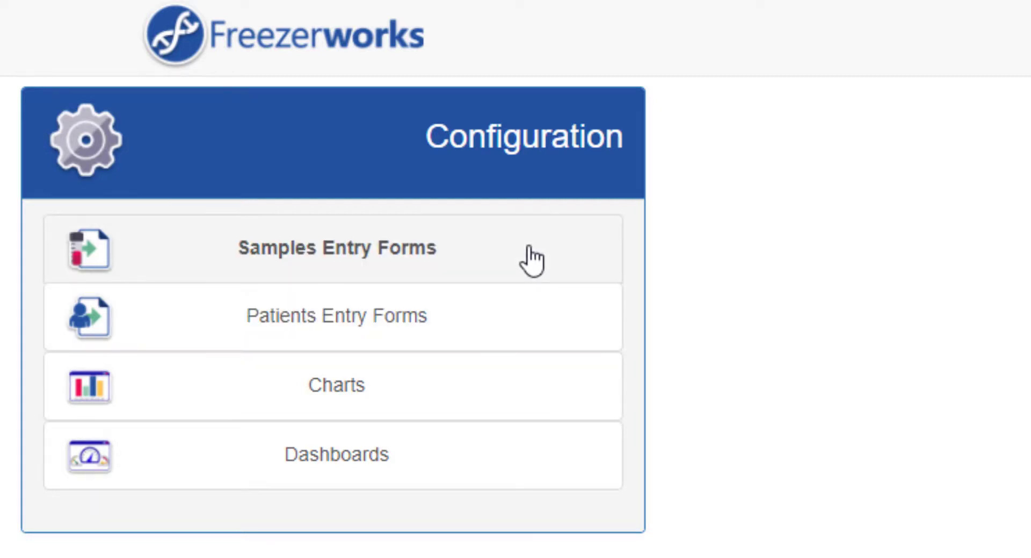
{"action": "left_click", "coordinate": [531, 261]}
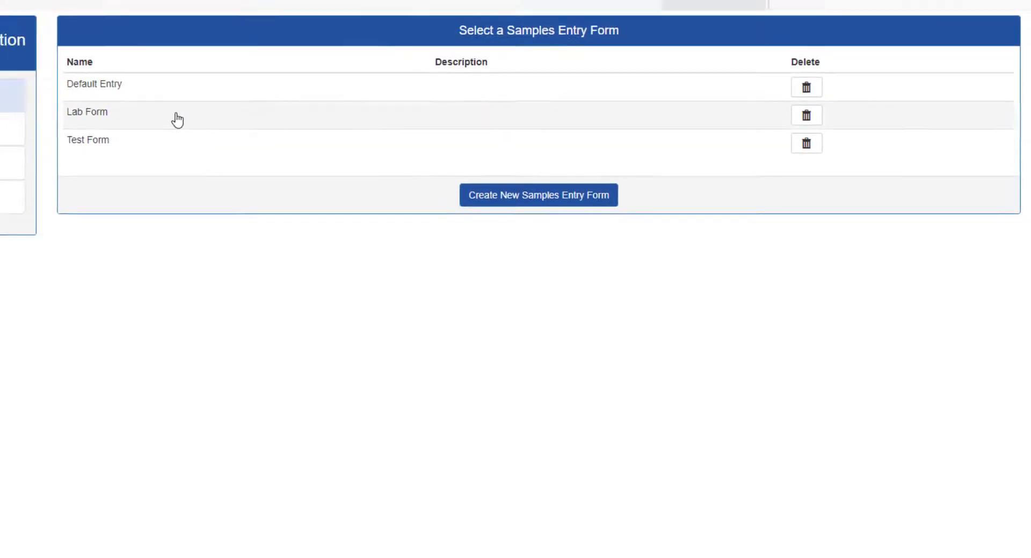
{"action": "left_click", "coordinate": [134, 110]}
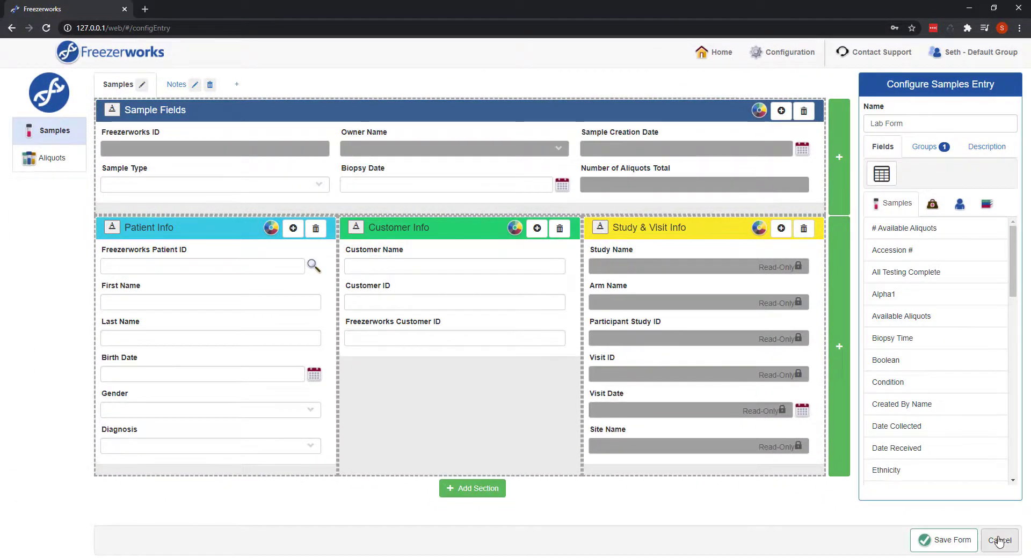
{"action": "left_click", "coordinate": [999, 541]}
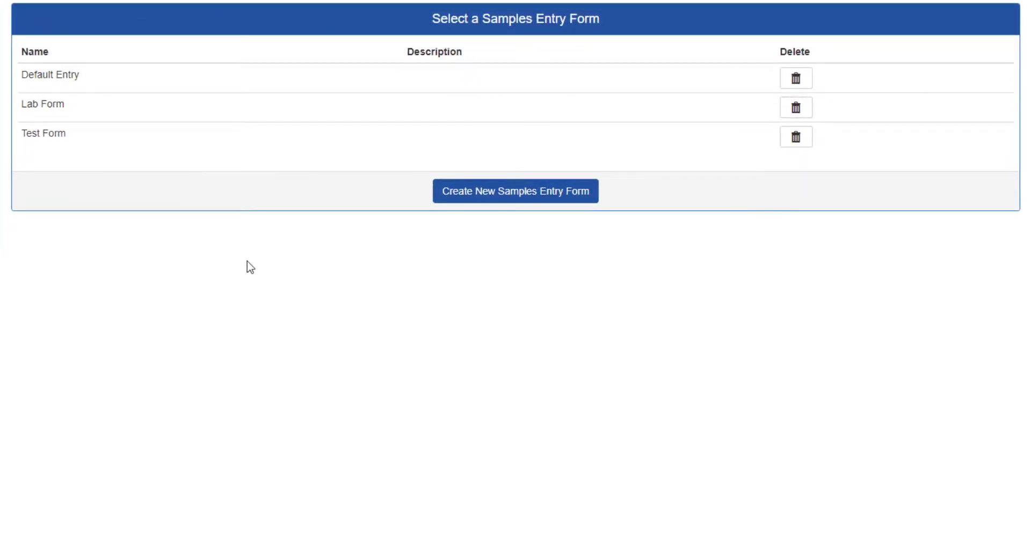
Start a new samples entry form and review its Groups and Description tabs.
{"action": "left_click", "coordinate": [532, 207]}
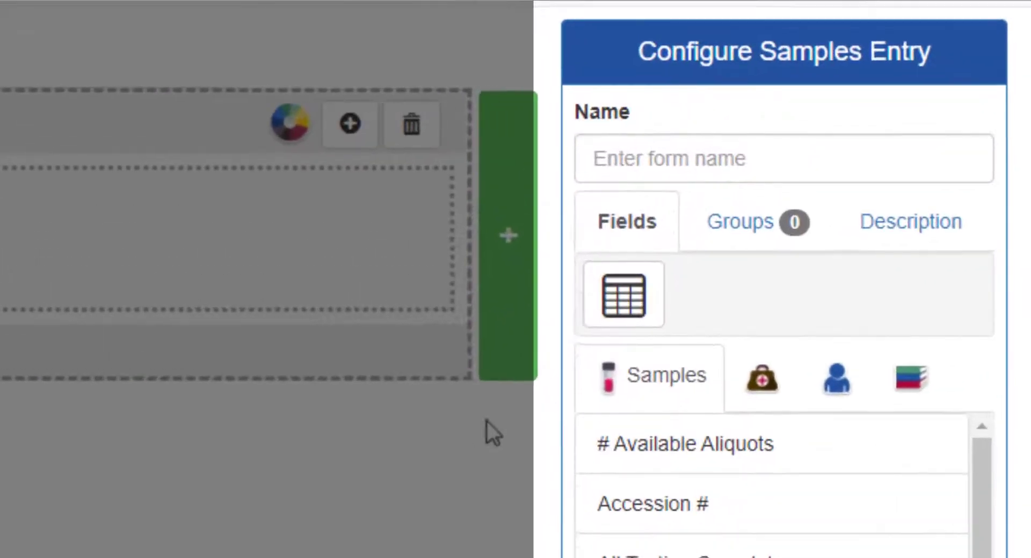
{"action": "left_click", "coordinate": [921, 123]}
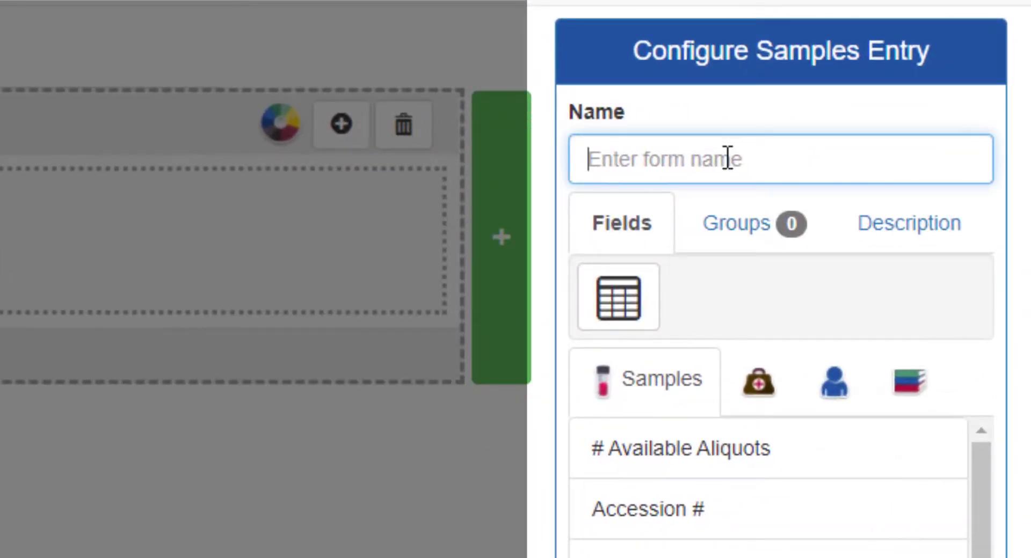
{"action": "left_click", "coordinate": [749, 231]}
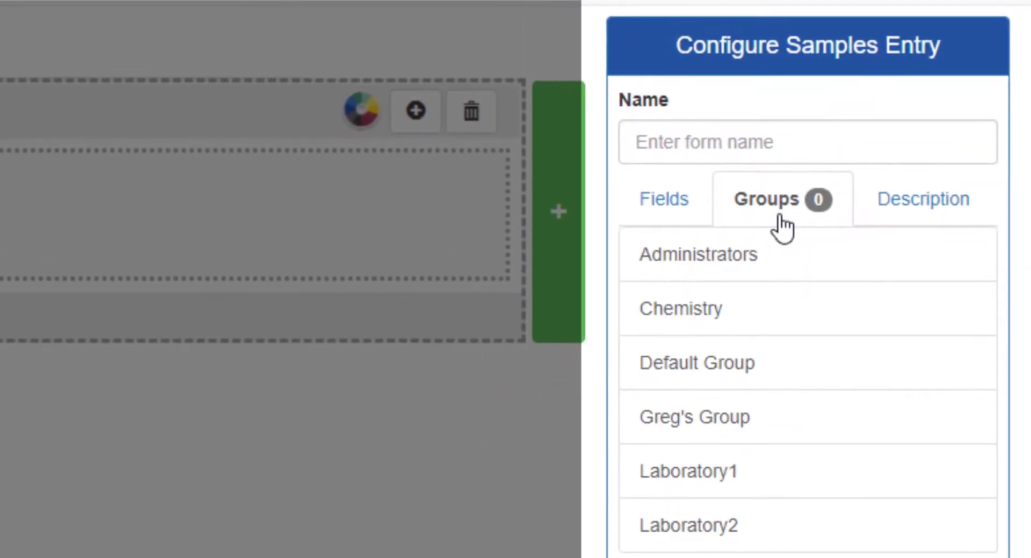
{"action": "left_click", "coordinate": [949, 212]}
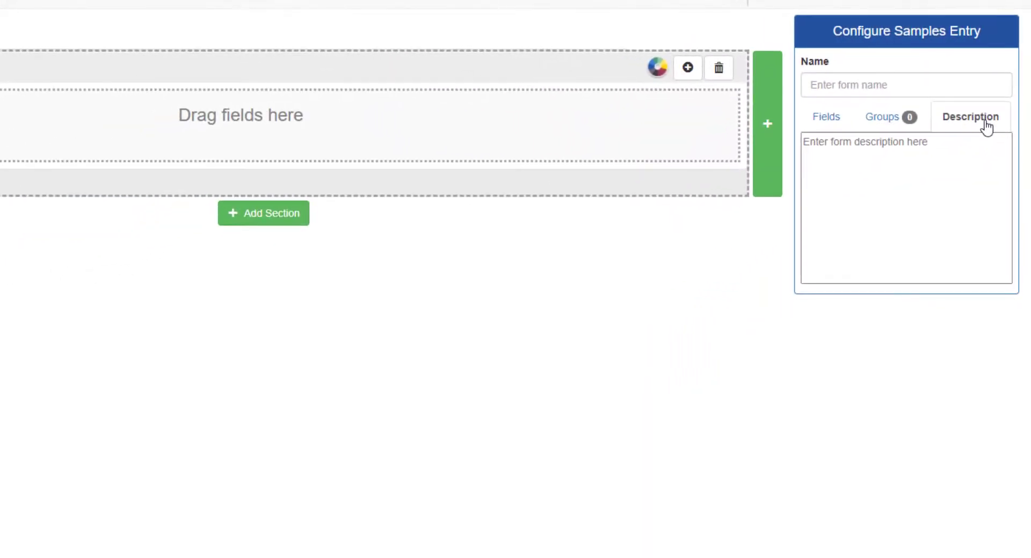
{"action": "left_click", "coordinate": [825, 119]}
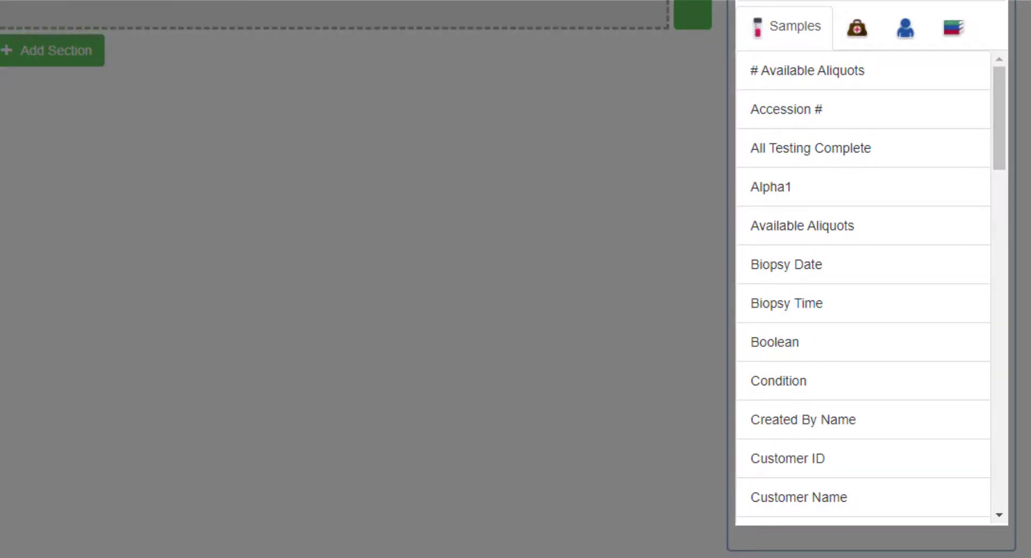
Browse the Visit, Patient and Study field lists, then place Accession # in the first section.
{"action": "left_click", "coordinate": [859, 32]}
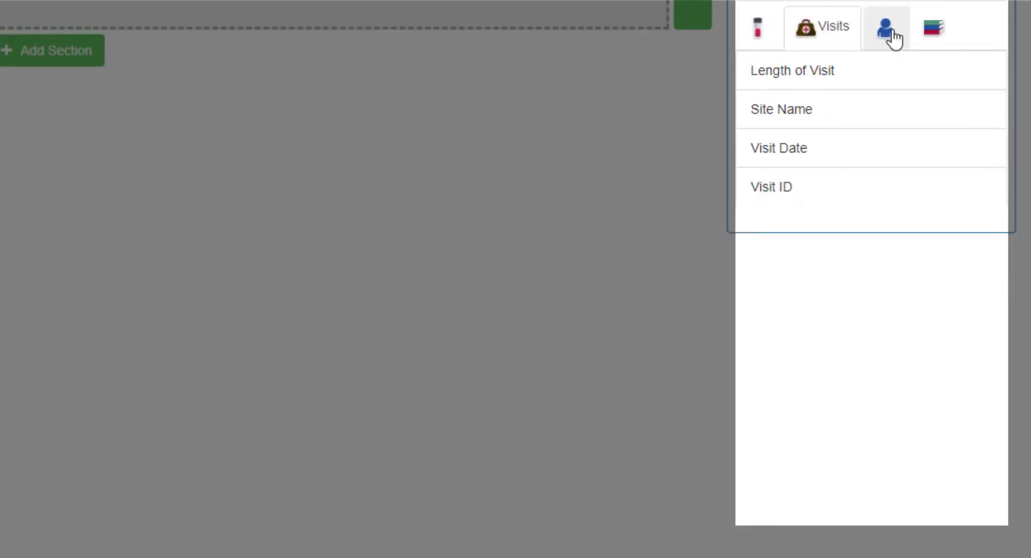
{"action": "left_click", "coordinate": [894, 38]}
{"action": "left_click", "coordinate": [962, 38]}
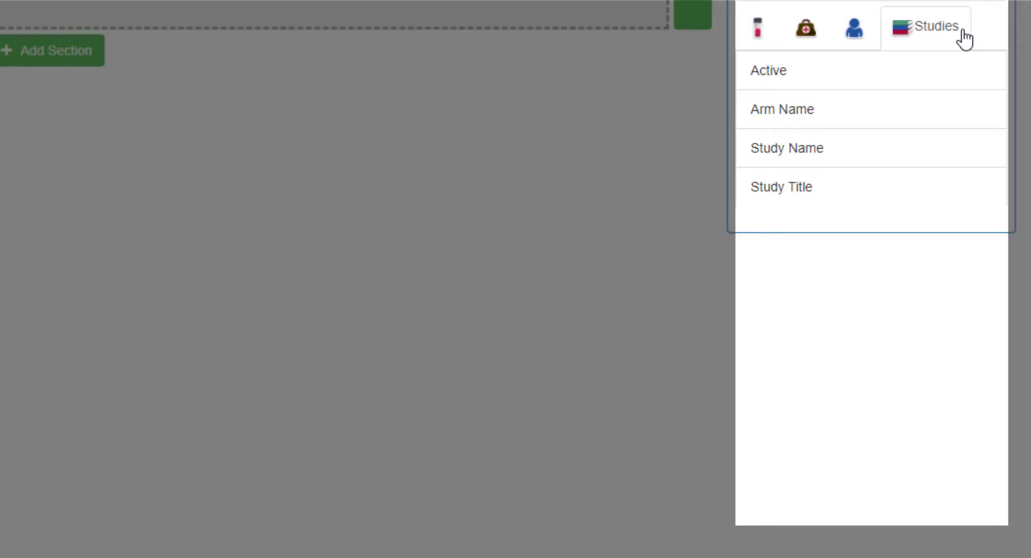
{"action": "left_click", "coordinate": [756, 33]}
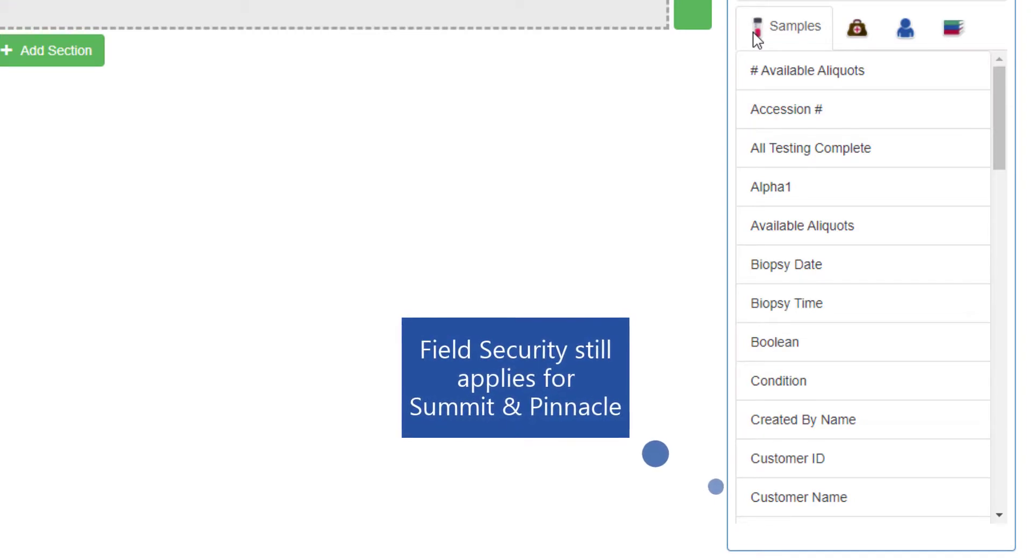
{"action": "left_click_drag", "start_coordinate": [842, 111], "coordinate": [0, 0]}
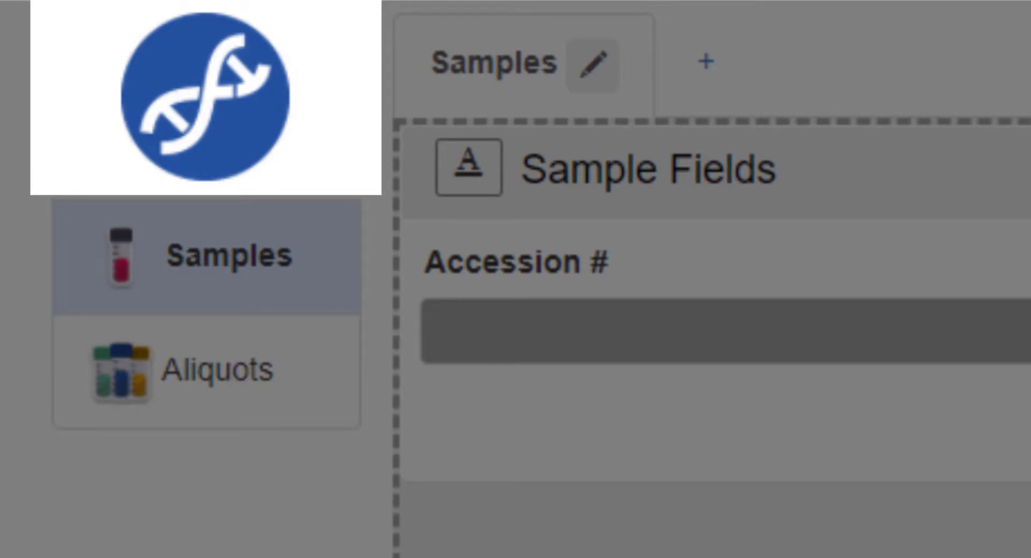
Use the RS173_Samples_400px image as the form logo, then view the Aliquots layout.
{"action": "mouse_move", "coordinate": [237, 126]}
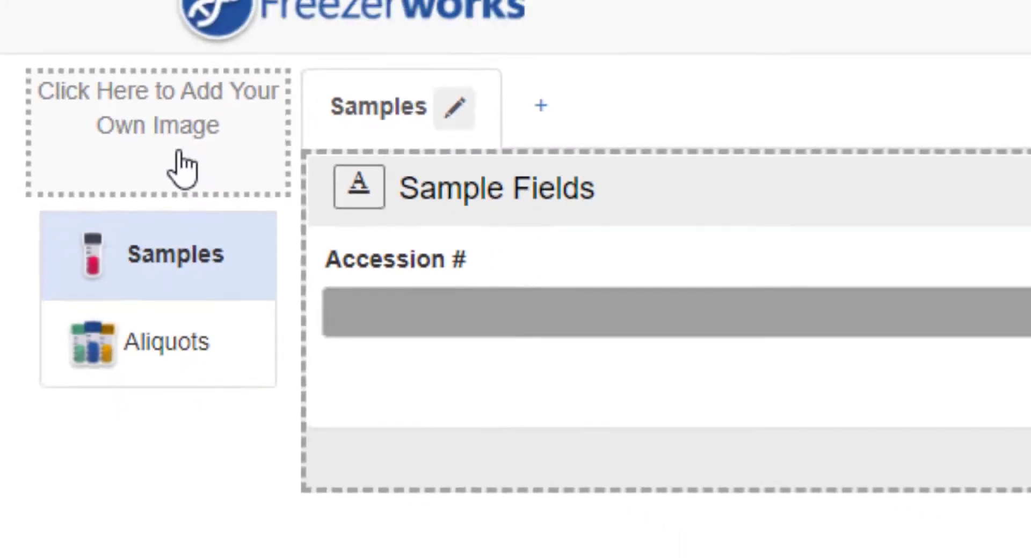
{"action": "left_click", "coordinate": [233, 126]}
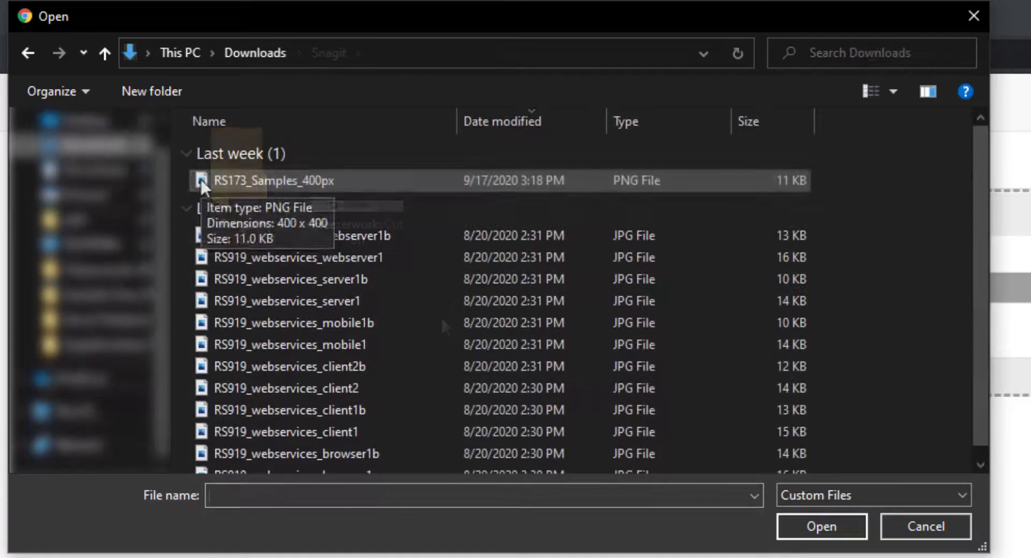
{"action": "left_click", "coordinate": [202, 181]}
{"action": "double_click", "coordinate": [202, 180]}
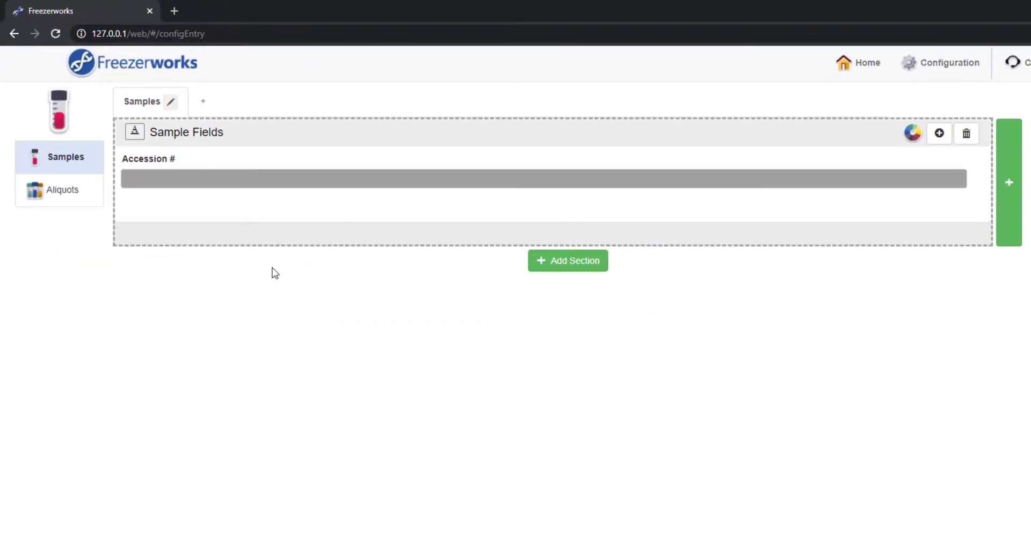
{"action": "left_click", "coordinate": [84, 190]}
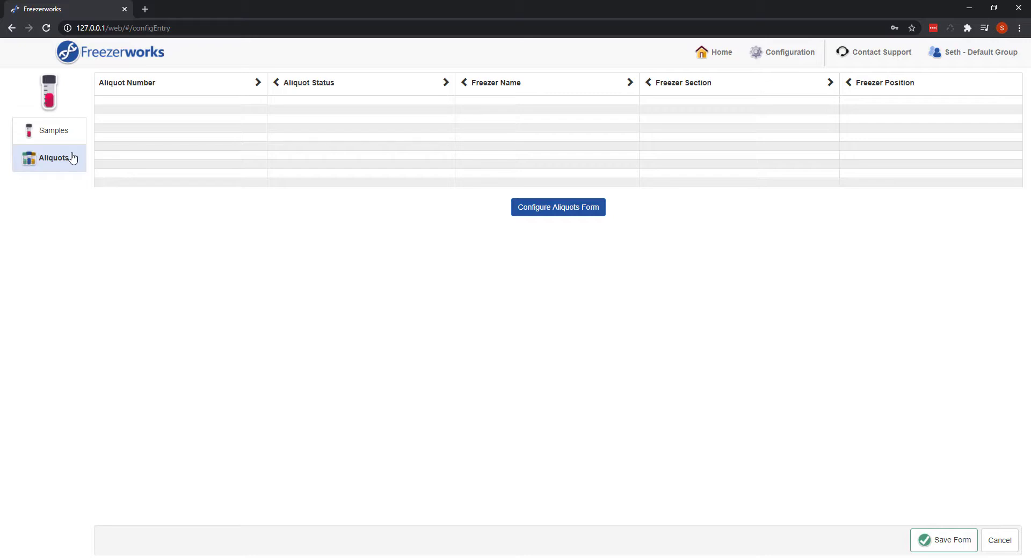
Switch from the Aliquots grid back to the Samples form layout.
{"action": "left_click", "coordinate": [72, 134]}
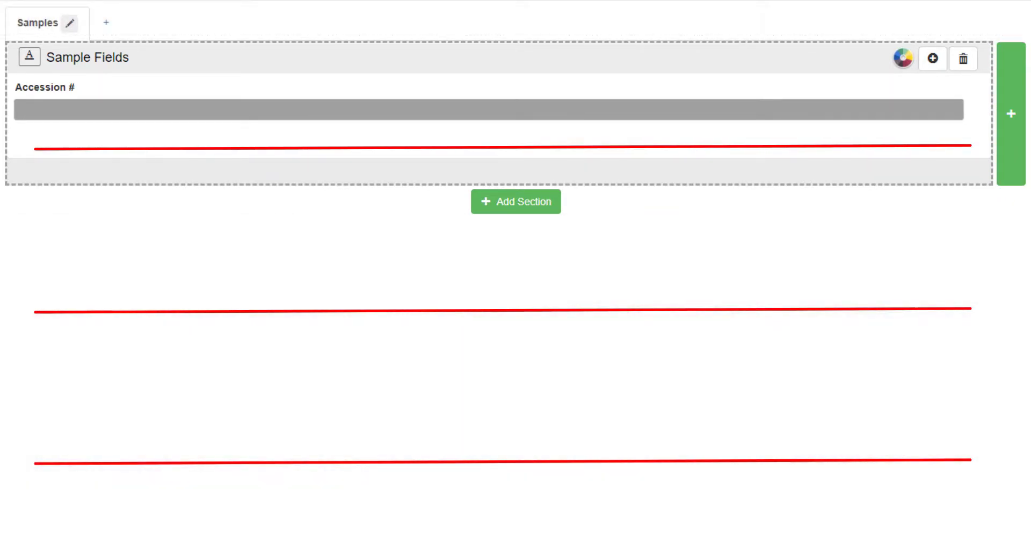
Add empty sections below Sample Fields, then delete the extra so one empty section remains.
{"action": "left_click", "coordinate": [534, 203]}
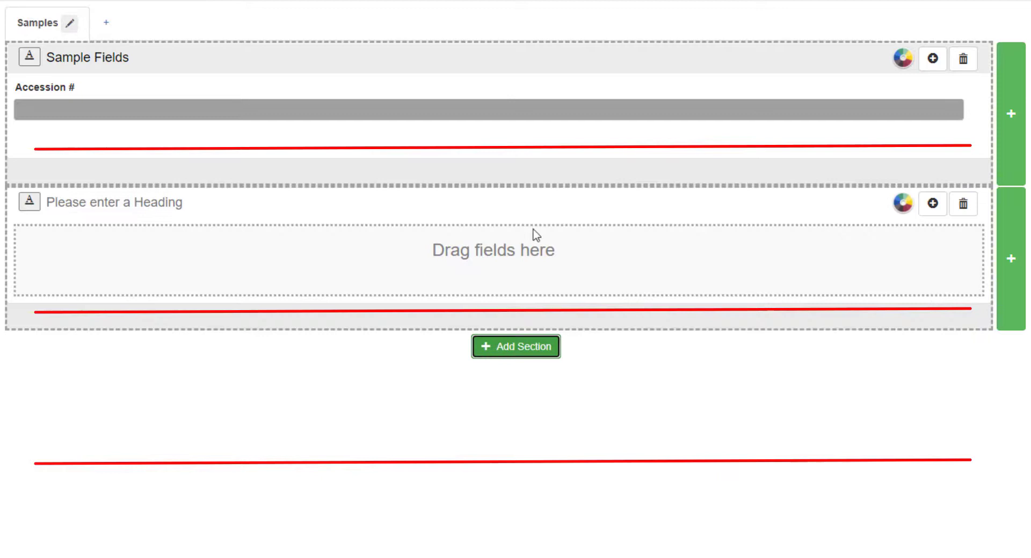
{"action": "left_click", "coordinate": [532, 347]}
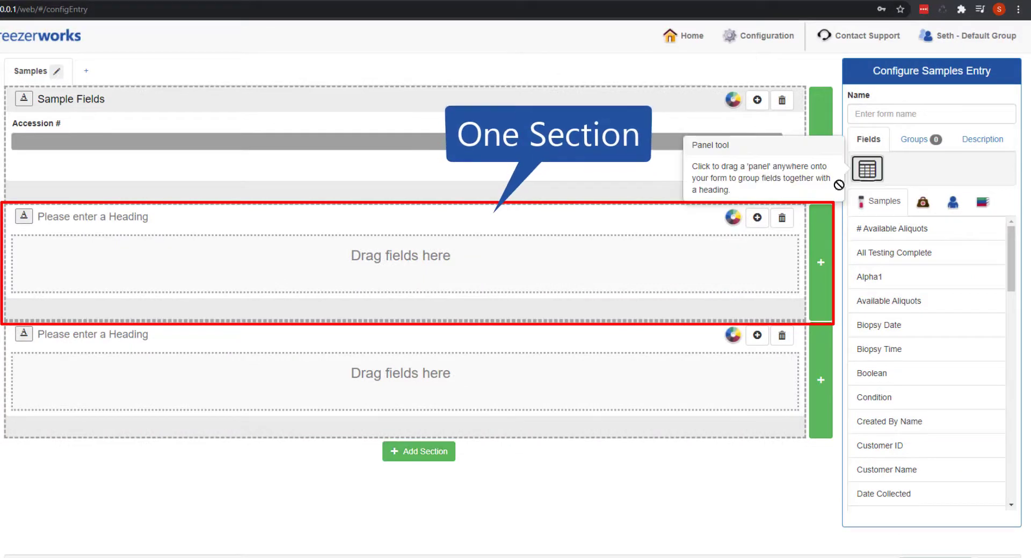
{"action": "left_click_drag", "start_coordinate": [954, 157], "coordinate": [341, 417]}
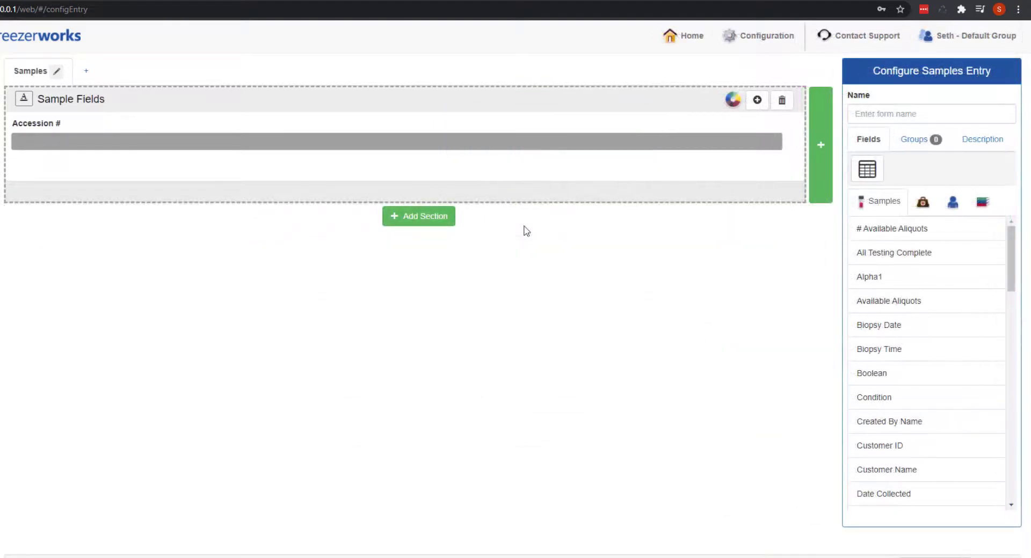
{"action": "left_click", "coordinate": [440, 218]}
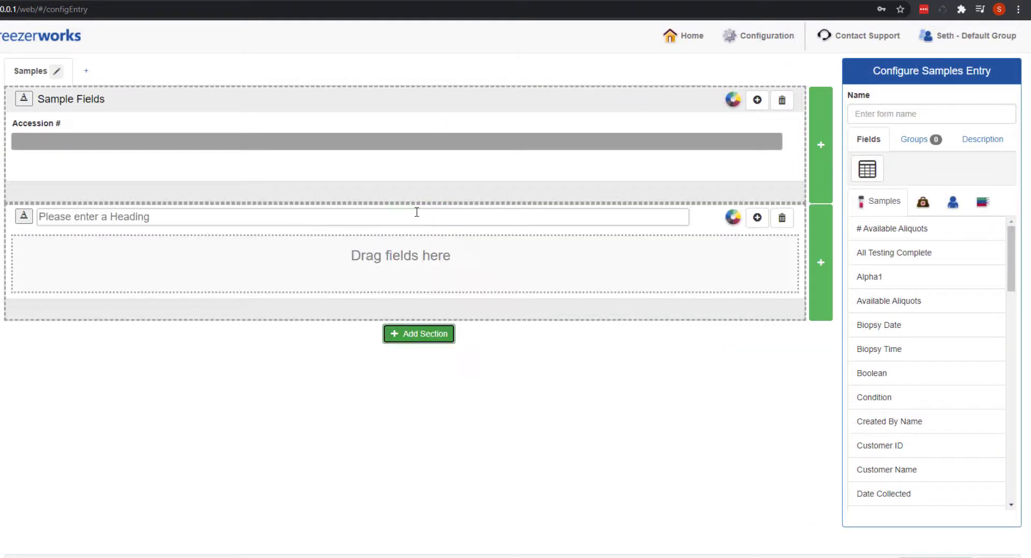
{"action": "left_click", "coordinate": [441, 337]}
{"action": "left_click", "coordinate": [782, 335]}
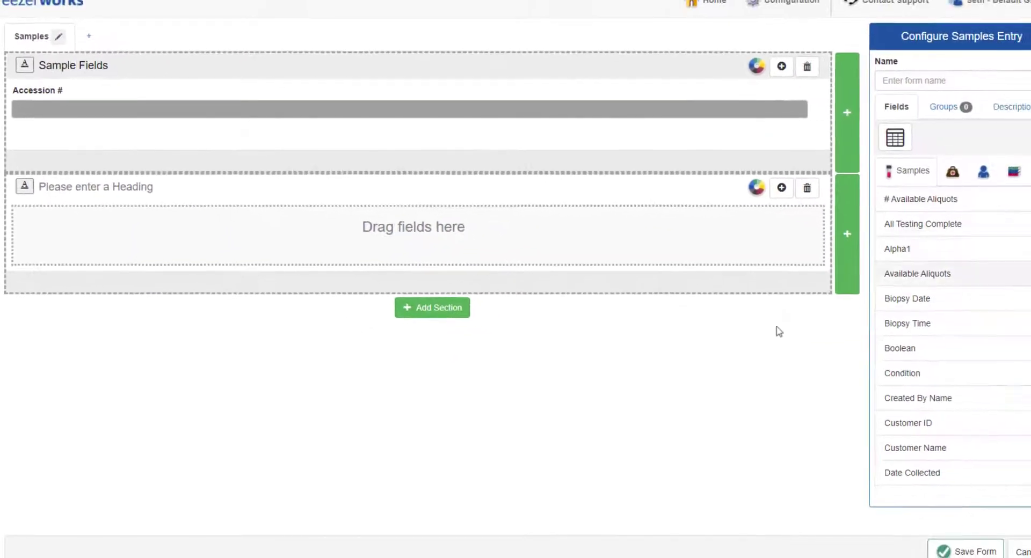
Add Biopsy Date under Accession # and give the Sample Fields header a navy fill with white text.
{"action": "left_click_drag", "start_coordinate": [945, 307], "coordinate": [335, 148]}
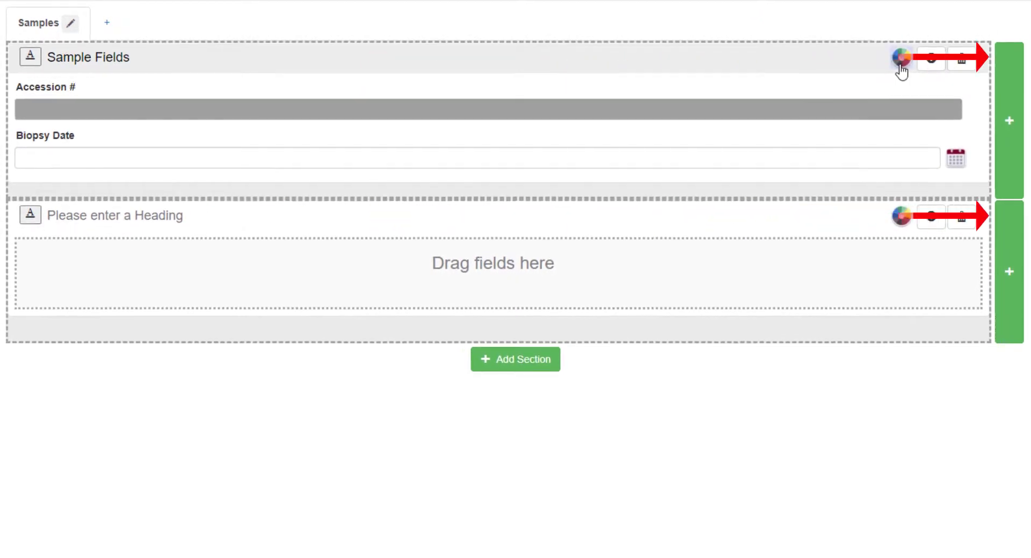
{"action": "left_click", "coordinate": [900, 62]}
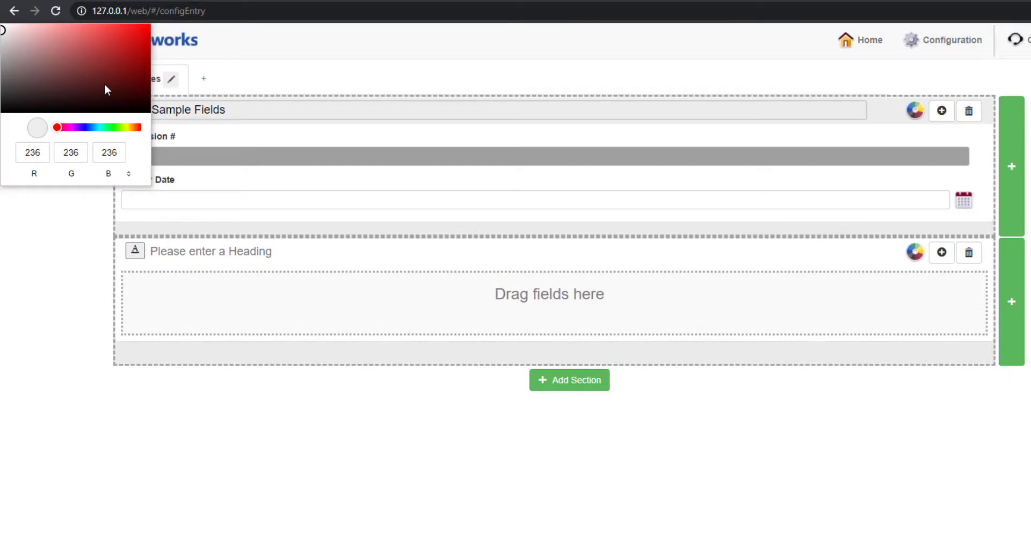
{"action": "left_click", "coordinate": [85, 126]}
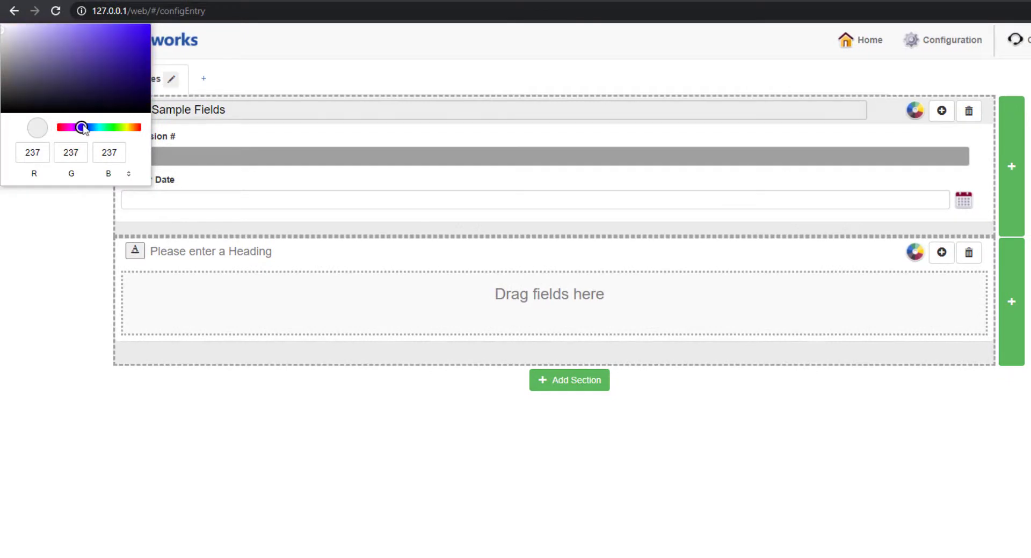
{"action": "left_click_drag", "start_coordinate": [106, 64], "coordinate": [115, 84]}
{"action": "left_click", "coordinate": [289, 86]}
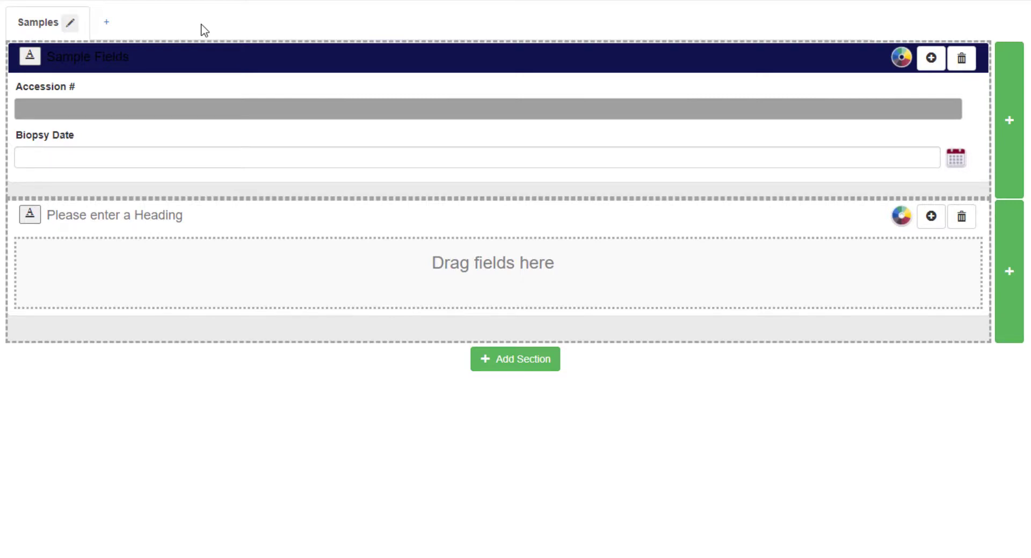
{"action": "left_click", "coordinate": [30, 58]}
{"action": "left_click", "coordinate": [30, 58]}
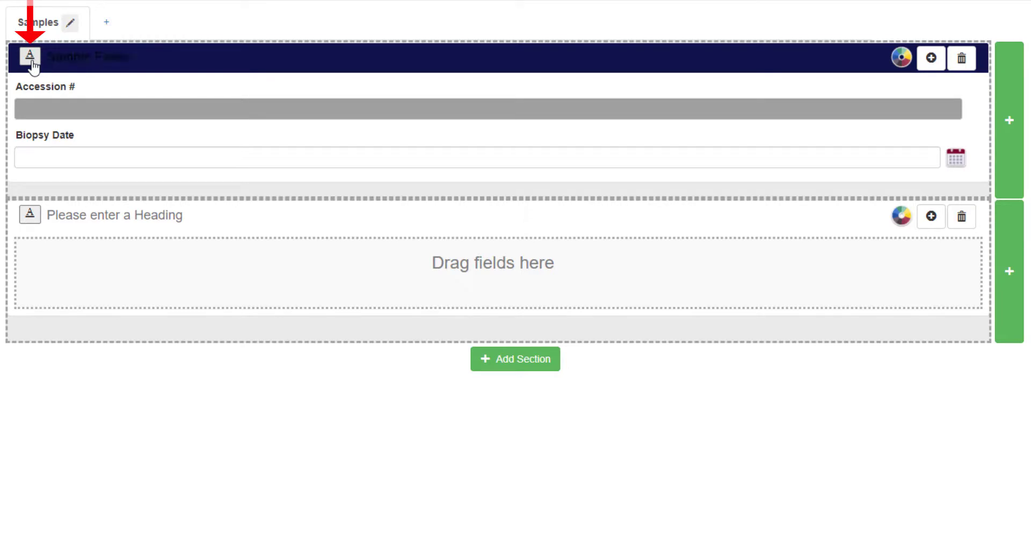
{"action": "left_click", "coordinate": [31, 58]}
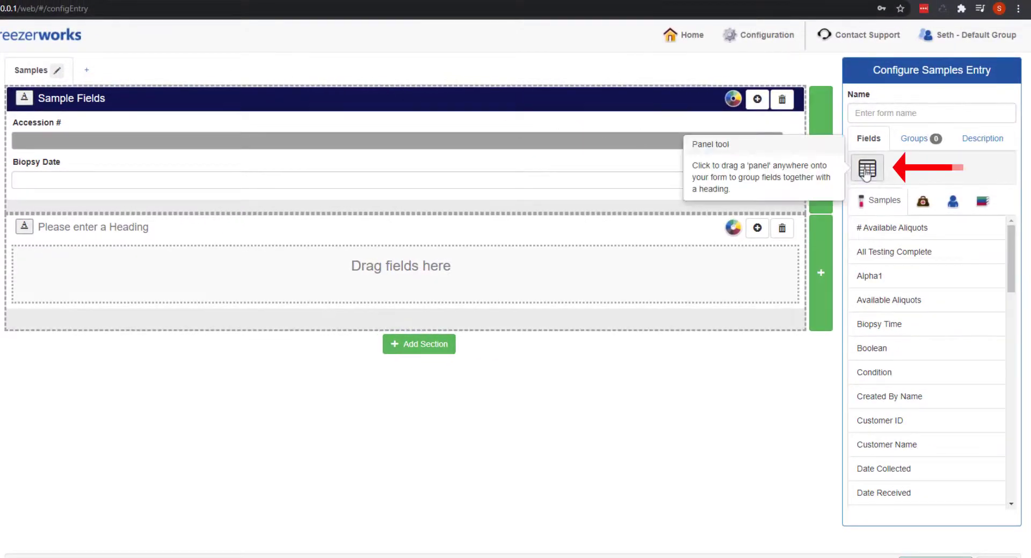
Add a new panel below Sample Fields and title it 'Collection Data'.
{"action": "mouse_move", "coordinate": [867, 168]}
{"action": "left_mouse_down"}
{"action": "mouse_move", "coordinate": [480, 185]}
{"action": "mouse_move", "coordinate": [394, 199]}
{"action": "mouse_move", "coordinate": [70, 204]}
{"action": "left_mouse_up"}
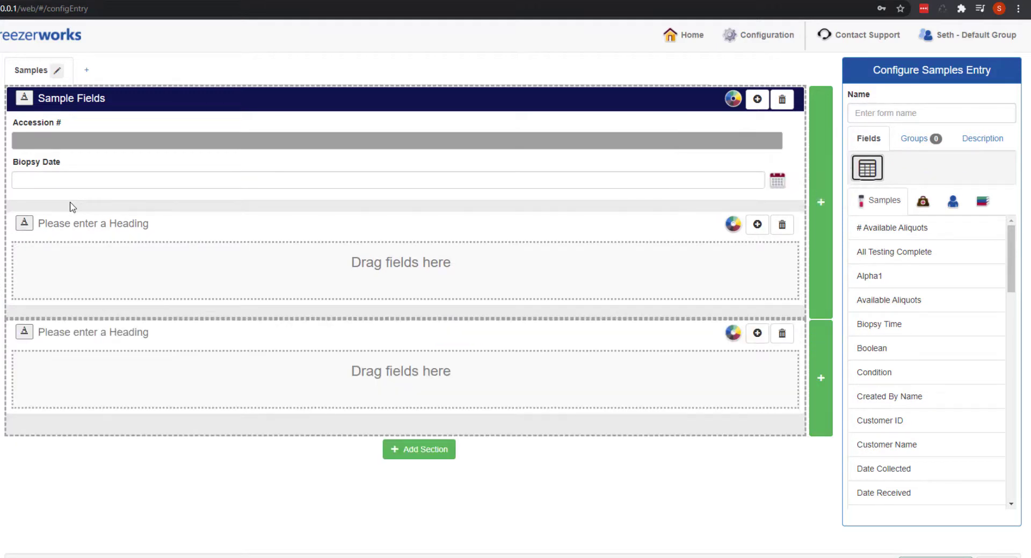
{"action": "left_click", "coordinate": [126, 223]}
{"action": "type", "text": "Co"}
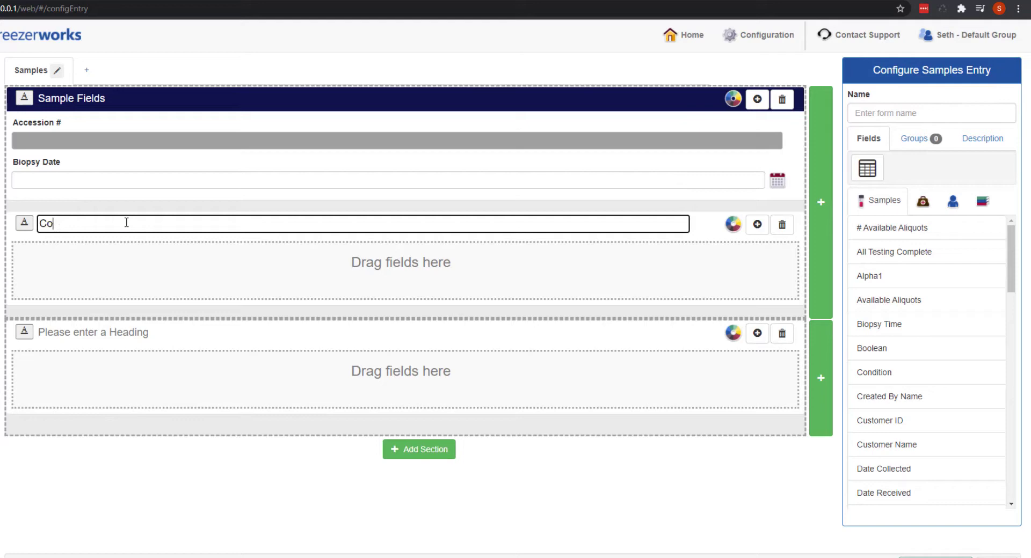
{"action": "type", "text": "llection Data"}
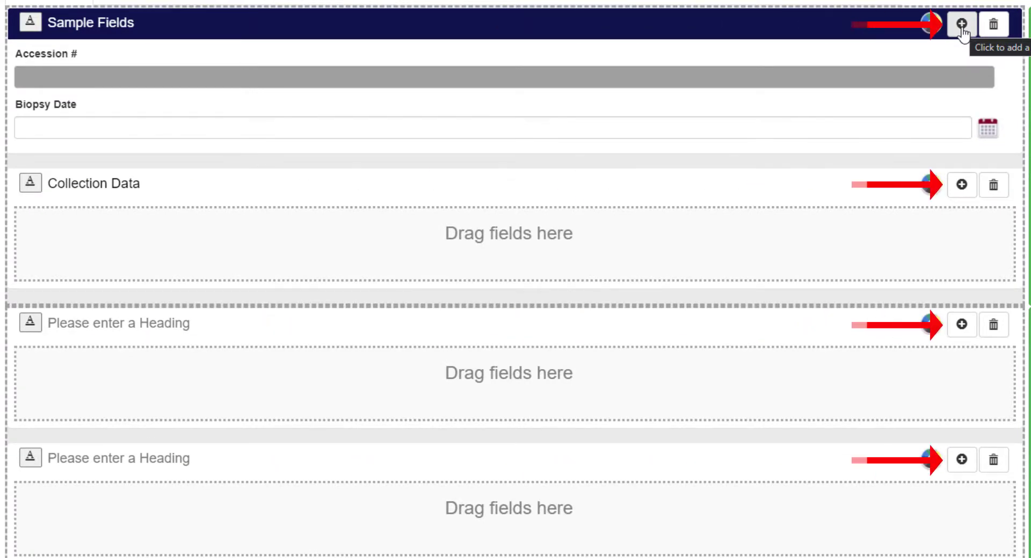
Put Freezerworks ID and Biopsy Time in a second Sample Fields column, plus two empty columns.
{"action": "left_click", "coordinate": [961, 25]}
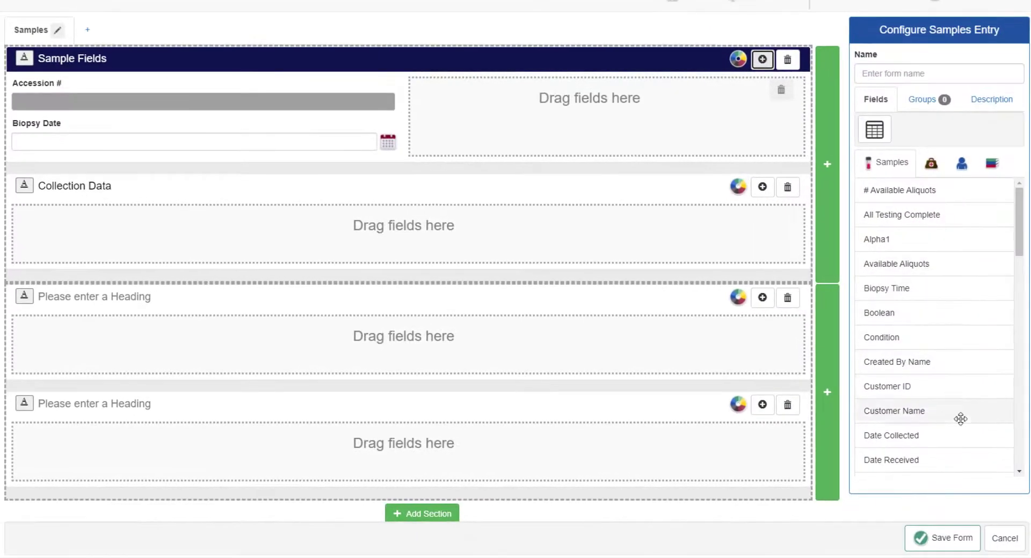
{"action": "scroll", "coordinate": [960, 419], "scroll_direction": "down", "scroll_amount": 5}
{"action": "left_click_drag", "start_coordinate": [902, 297], "coordinate": [586, 96]}
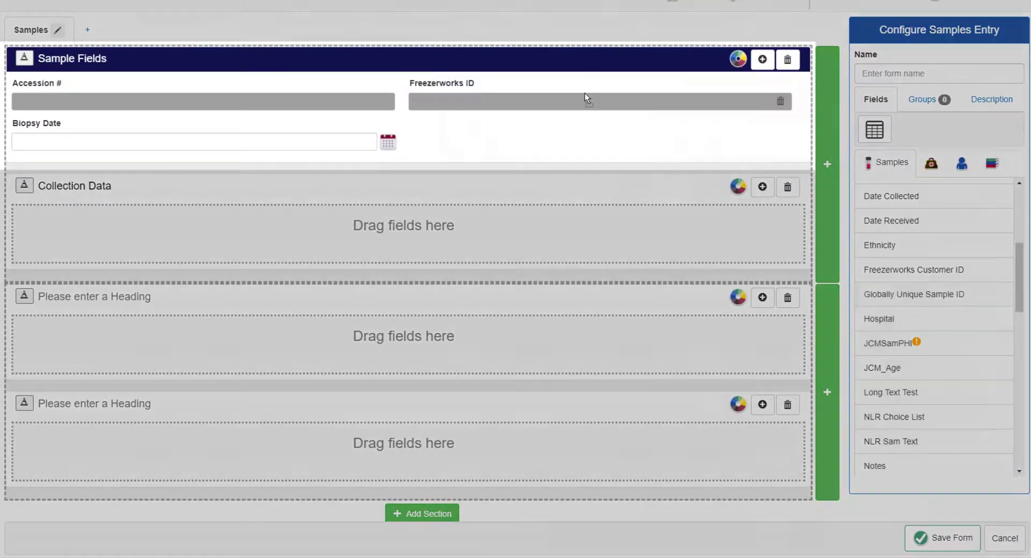
{"action": "scroll", "coordinate": [943, 287], "scroll_direction": "up", "scroll_amount": 3}
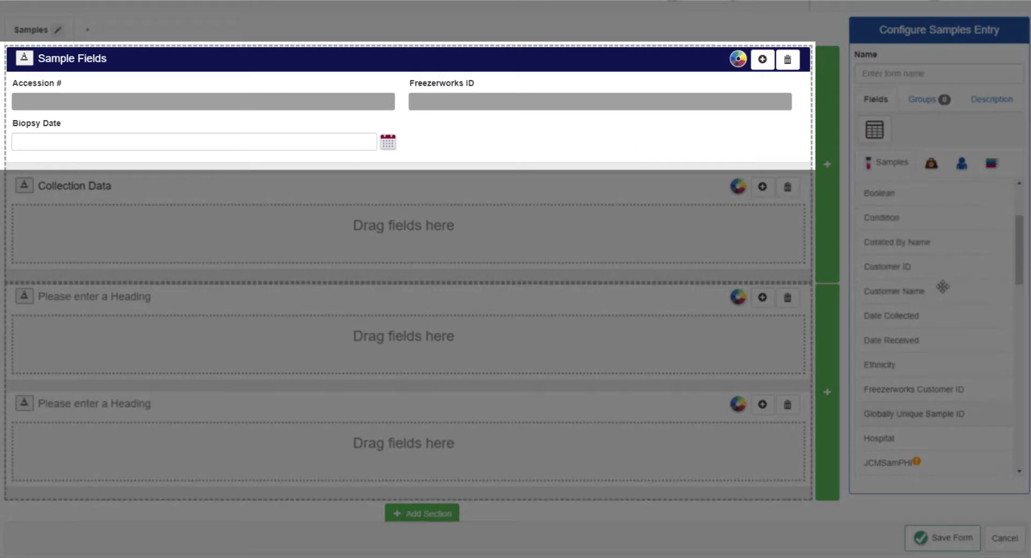
{"action": "scroll", "coordinate": [942, 287], "scroll_direction": "up", "scroll_amount": 2}
{"action": "left_click_drag", "start_coordinate": [943, 288], "coordinate": [590, 140]}
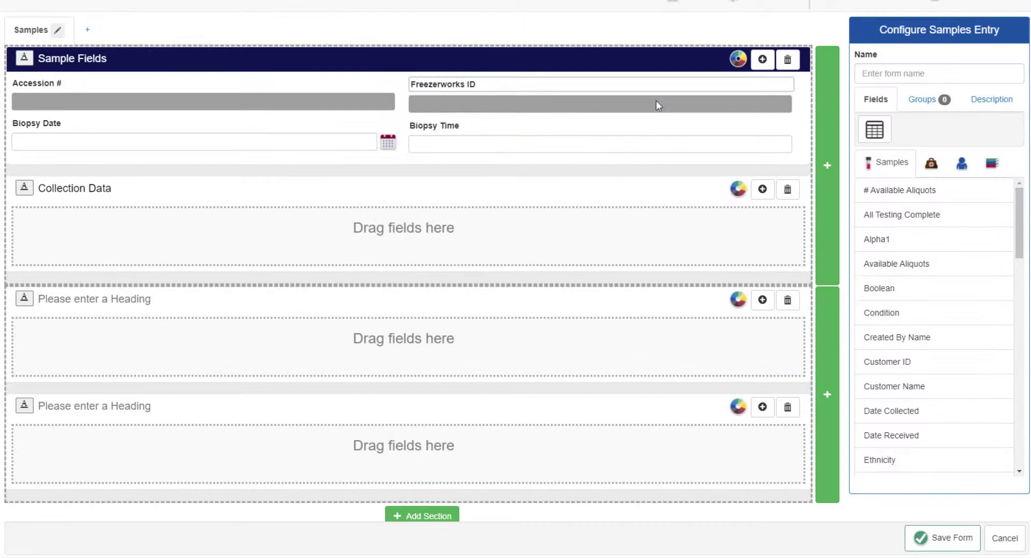
{"action": "left_click", "coordinate": [762, 60]}
{"action": "left_click", "coordinate": [761, 60]}
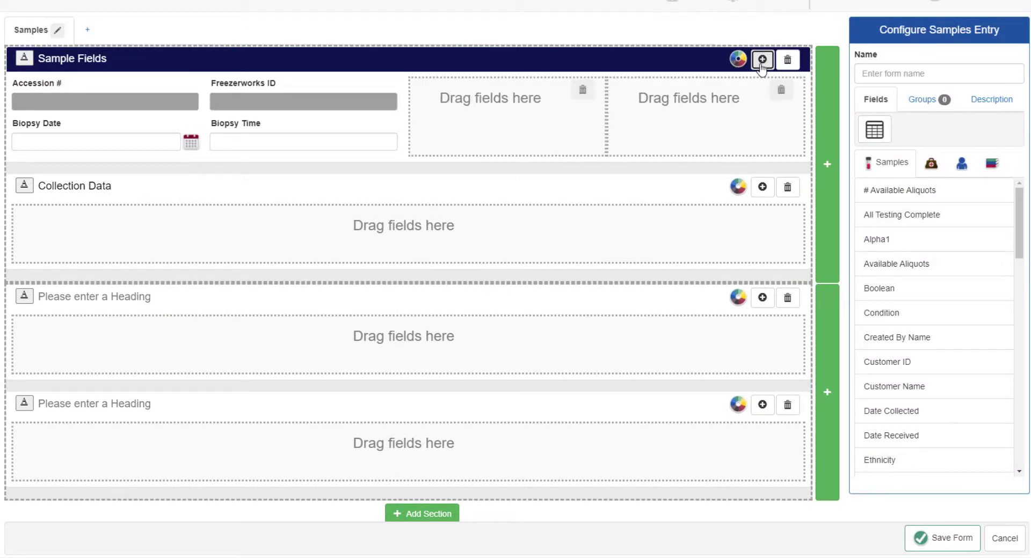
Split the top row of the form into four column sections.
{"action": "left_click", "coordinate": [827, 164]}
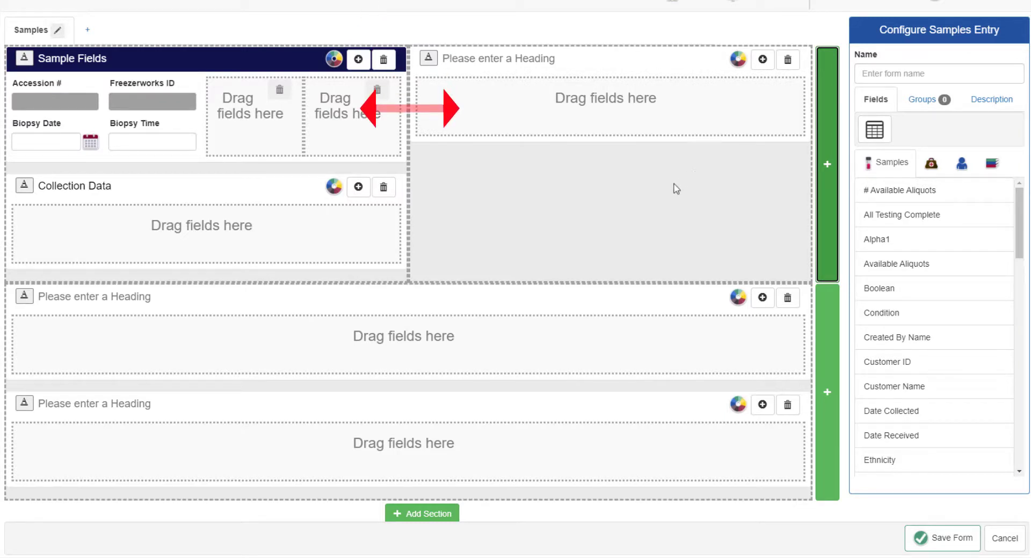
{"action": "left_click", "coordinate": [830, 188]}
{"action": "left_click", "coordinate": [831, 189]}
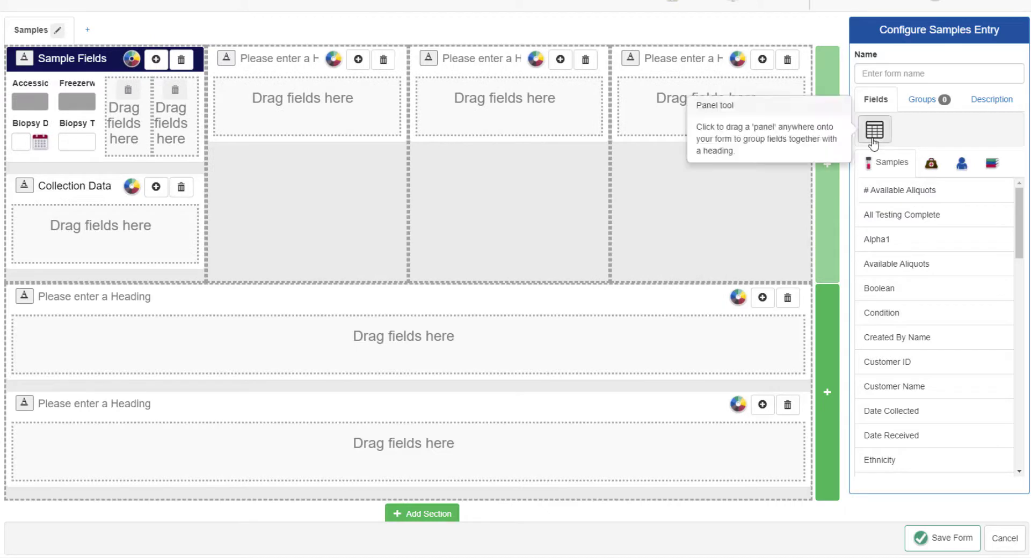
Place new panels in the added columns and give their top panels extra field columns.
{"action": "left_click_drag", "start_coordinate": [874, 144], "coordinate": [451, 198]}
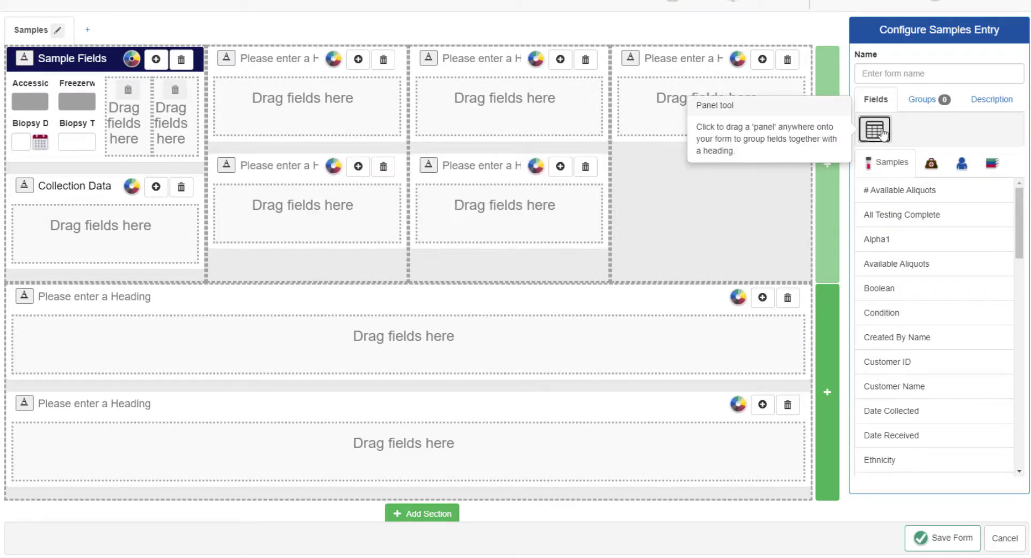
{"action": "left_click_drag", "start_coordinate": [874, 134], "coordinate": [703, 215]}
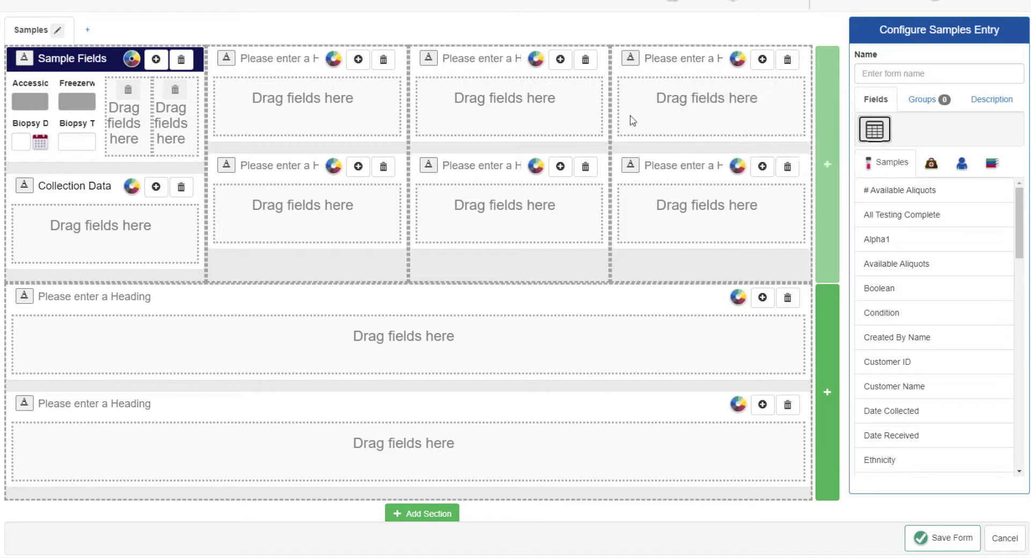
{"action": "left_click", "coordinate": [358, 60]}
{"action": "left_click", "coordinate": [358, 59]}
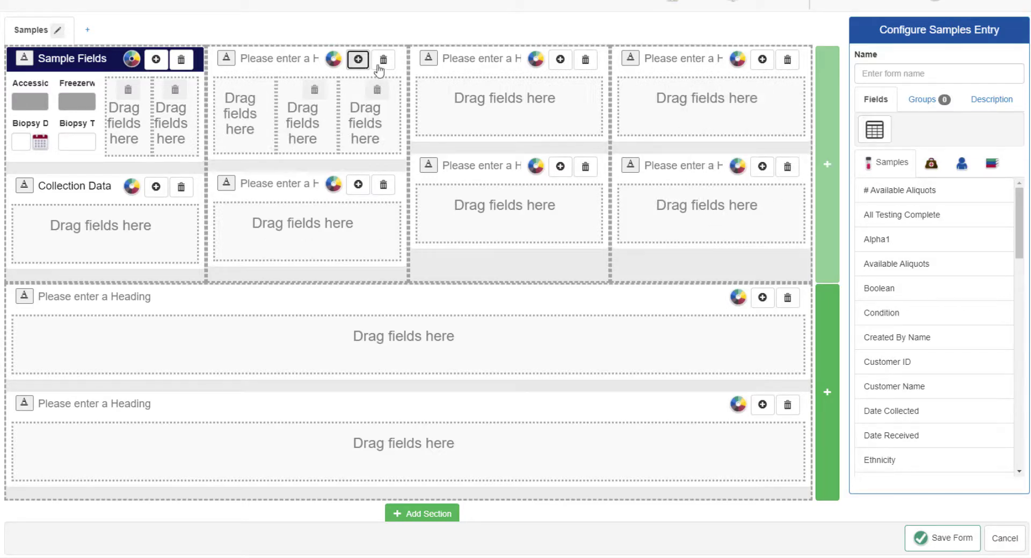
{"action": "left_click", "coordinate": [560, 59]}
{"action": "left_click", "coordinate": [560, 59]}
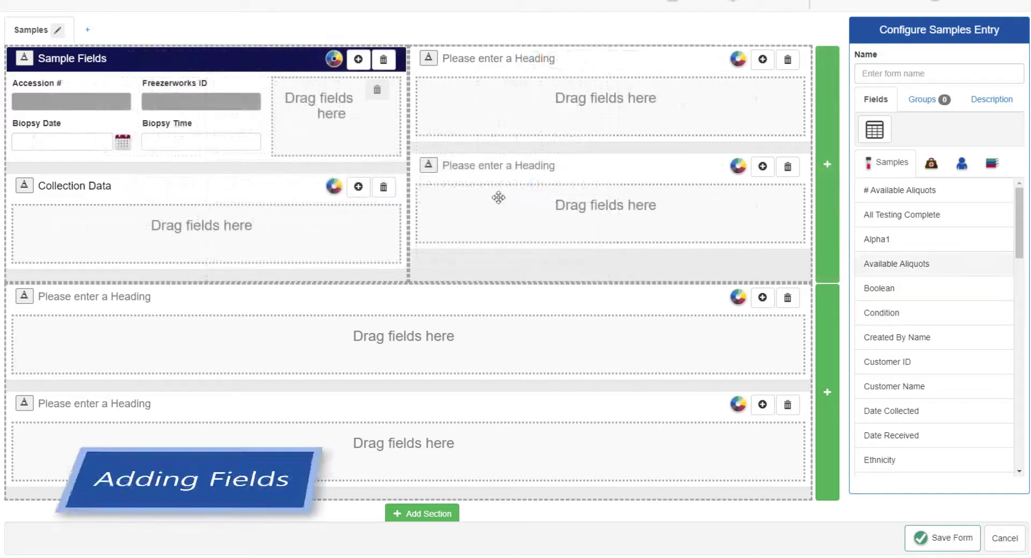
Add Date Collected and Ethnicity to Sample Fields, and Hospital and Date Collected to Collection Data.
{"action": "left_click_drag", "start_coordinate": [869, 412], "coordinate": [353, 98]}
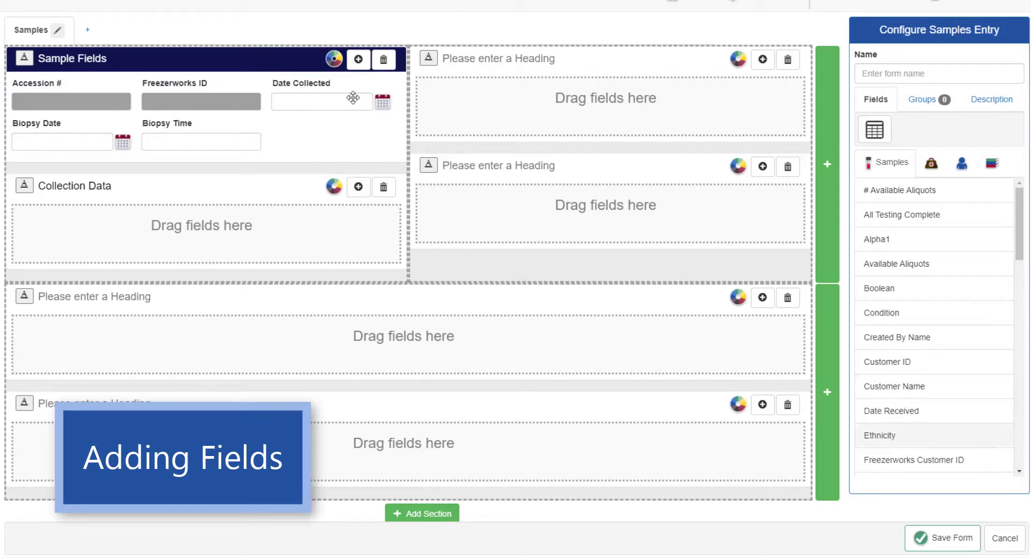
{"action": "left_click_drag", "start_coordinate": [946, 434], "coordinate": [367, 137]}
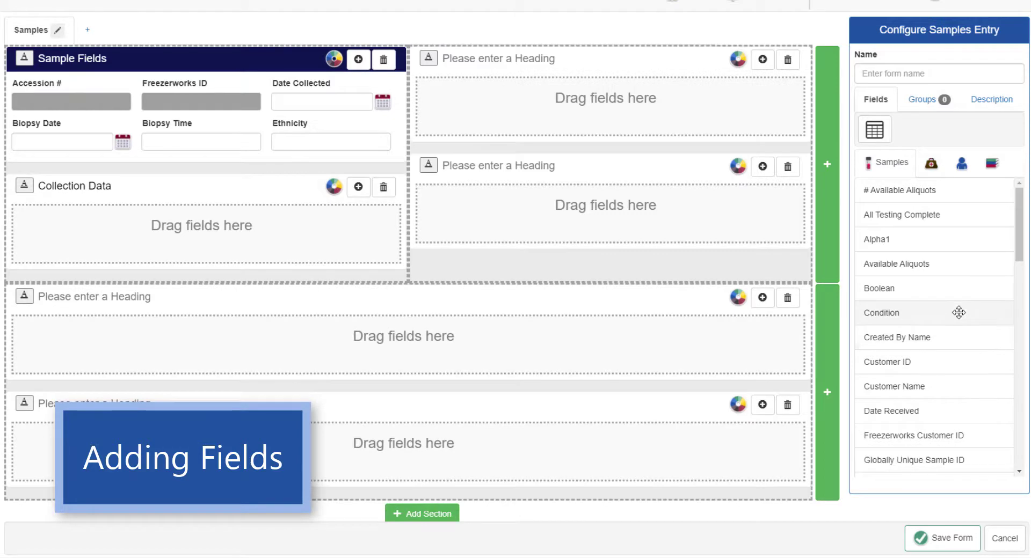
{"action": "scroll", "coordinate": [958, 313], "scroll_direction": "down", "scroll_amount": 5}
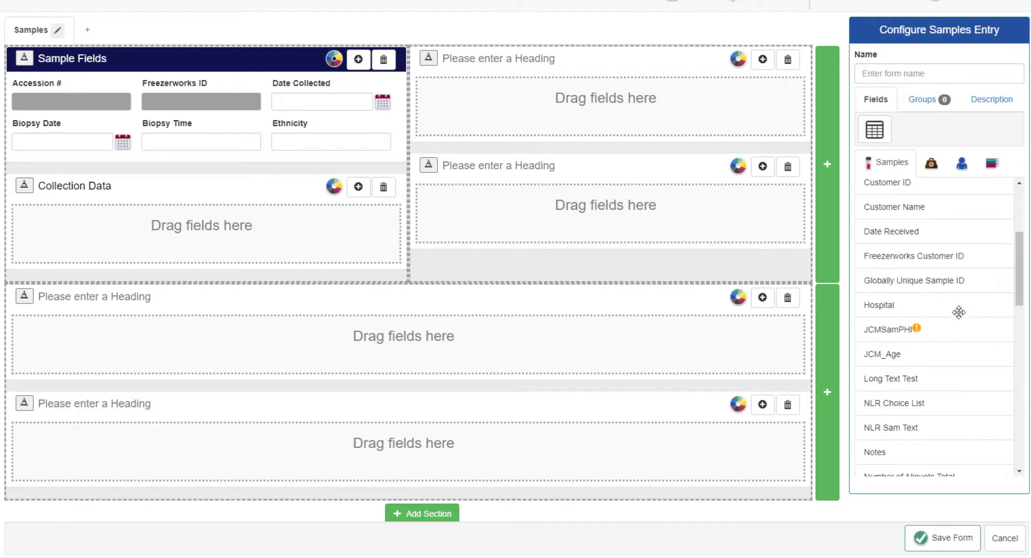
{"action": "left_click_drag", "start_coordinate": [920, 246], "coordinate": [196, 228]}
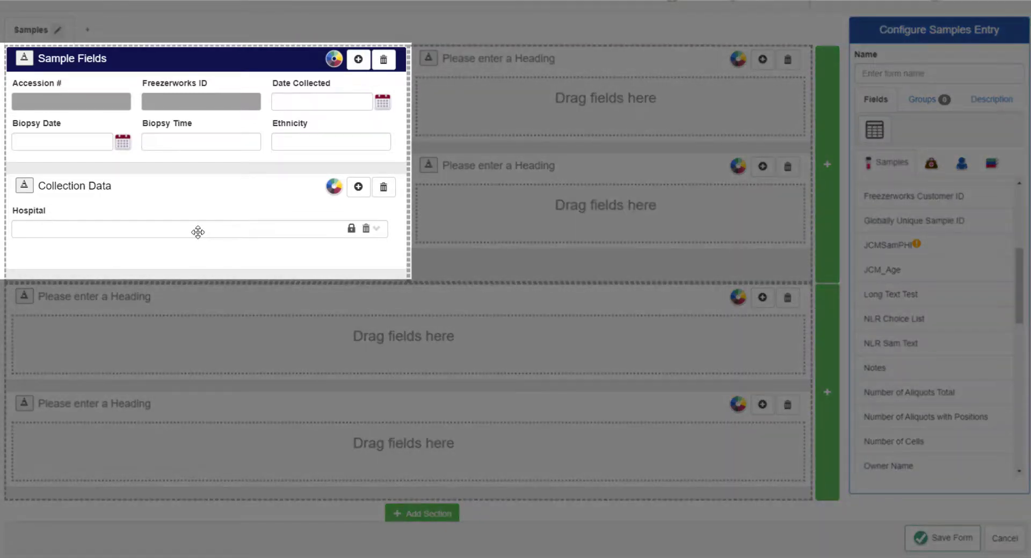
{"action": "left_click_drag", "start_coordinate": [316, 98], "coordinate": [156, 247]}
Show the three aliquot counts side by side in a three-column Aliquot Summary Data section.
{"action": "scroll", "coordinate": [911, 304], "scroll_direction": "down", "scroll_amount": 5}
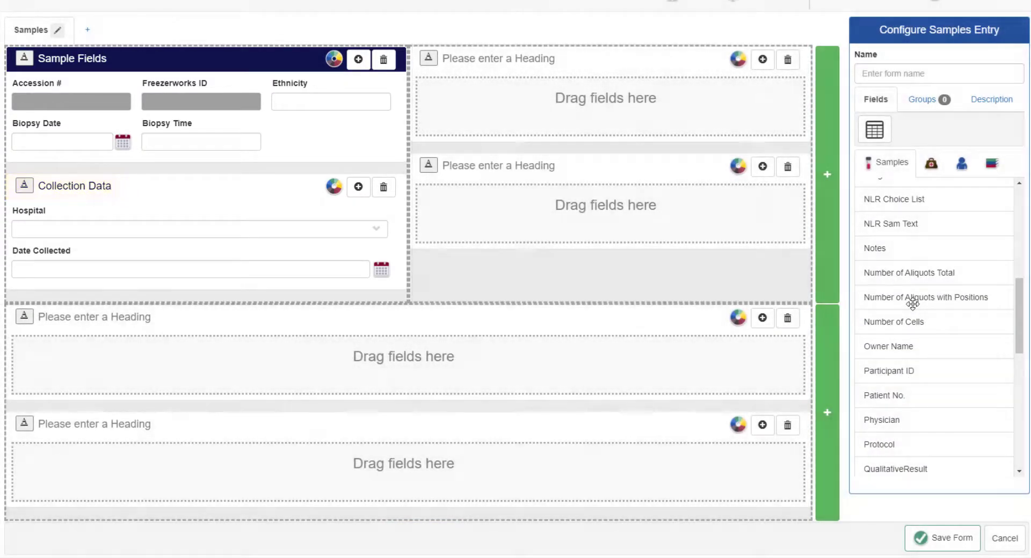
{"action": "scroll", "coordinate": [911, 304], "scroll_direction": "down", "scroll_amount": 1}
{"action": "left_click_drag", "start_coordinate": [914, 360], "coordinate": [269, 284]}
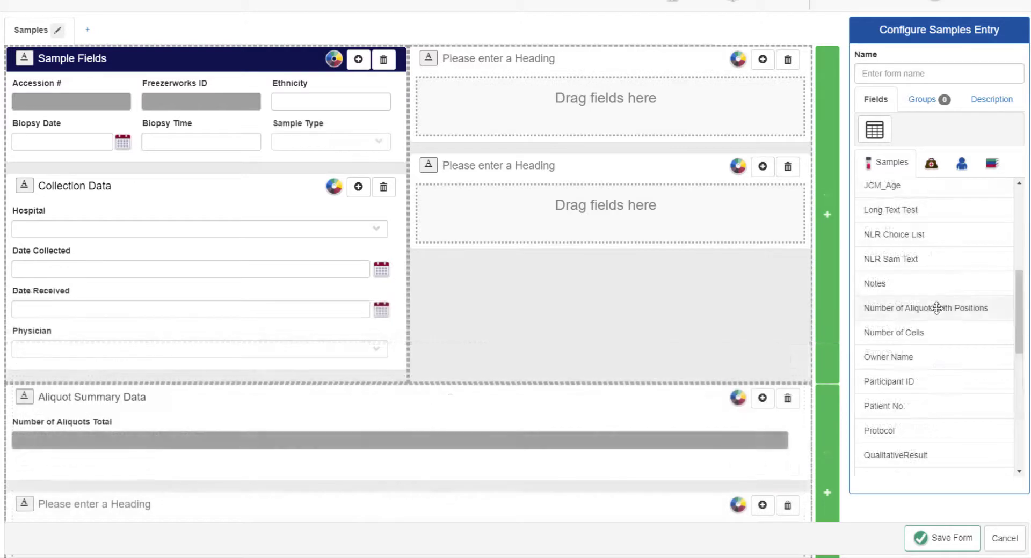
{"action": "left_click_drag", "start_coordinate": [936, 308], "coordinate": [213, 452]}
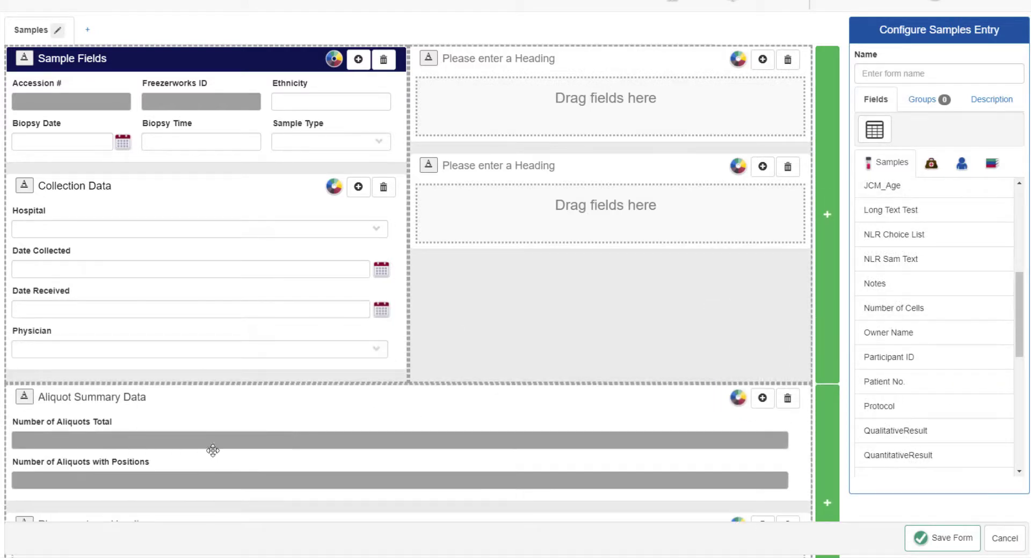
{"action": "scroll", "coordinate": [959, 305], "scroll_direction": "up", "scroll_amount": 5}
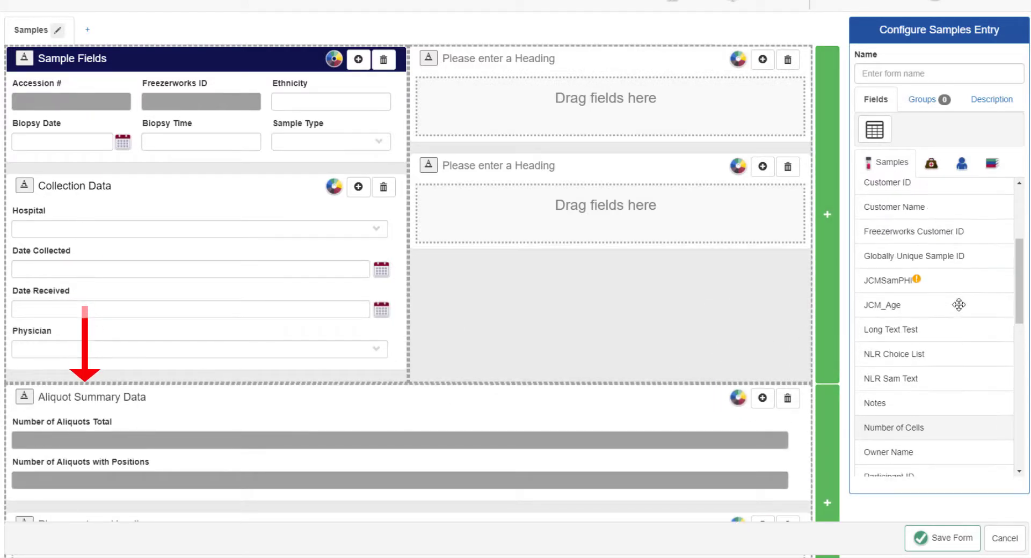
{"action": "left_click_drag", "start_coordinate": [944, 265], "coordinate": [310, 487]}
{"action": "scroll", "coordinate": [311, 483], "scroll_direction": "down", "scroll_amount": 2}
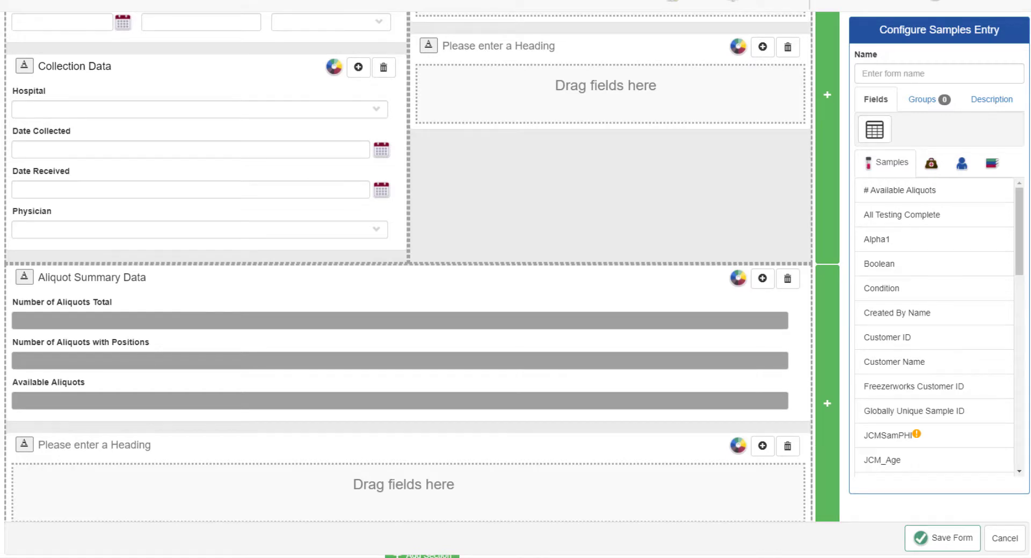
{"action": "left_click", "coordinate": [763, 279]}
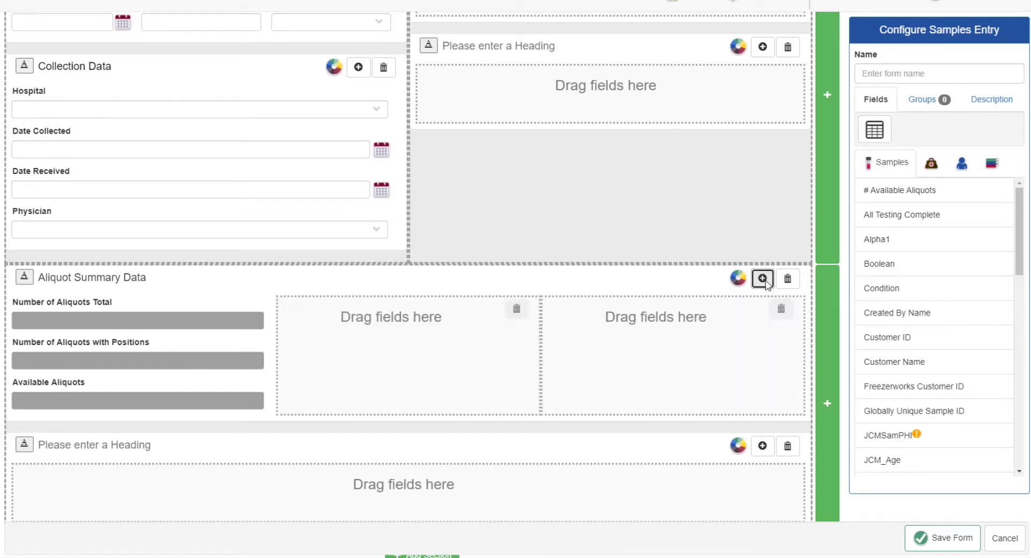
{"action": "left_click_drag", "start_coordinate": [207, 398], "coordinate": [693, 313]}
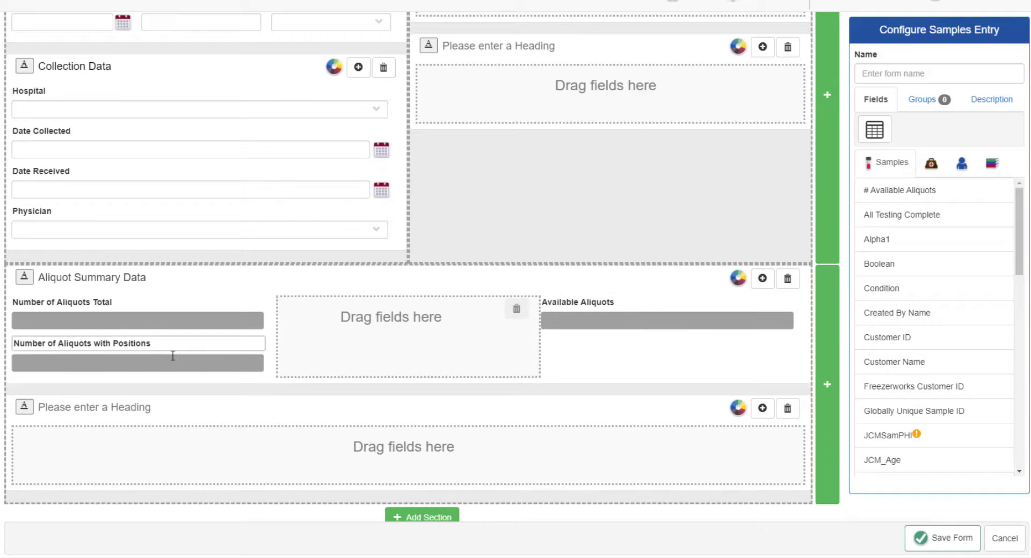
{"action": "left_click_drag", "start_coordinate": [172, 356], "coordinate": [399, 309]}
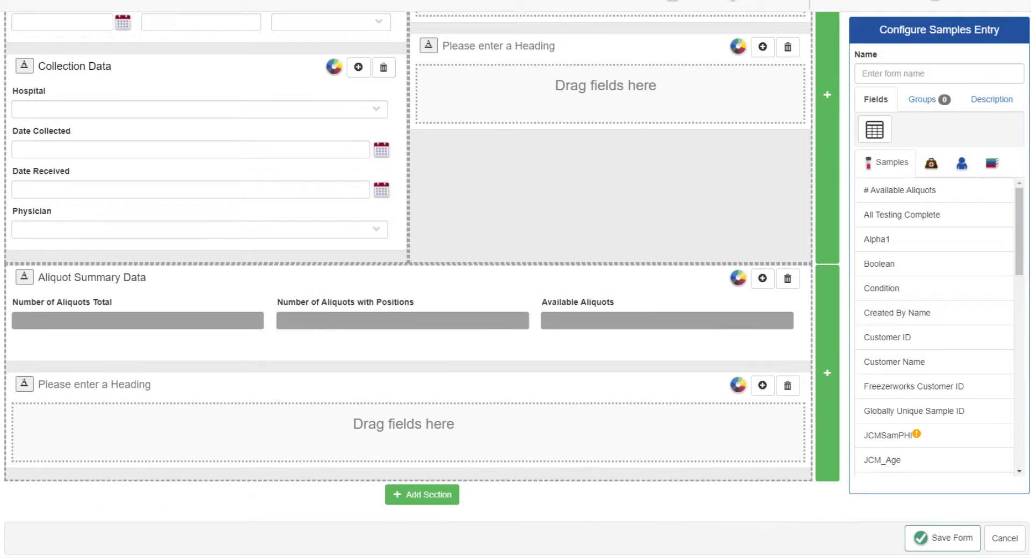
Put Date Received in Collection Data's new second column; add Condition and Created By Name top-right.
{"action": "scroll", "coordinate": [246, 223], "scroll_direction": "up", "scroll_amount": 3}
{"action": "left_click", "coordinate": [358, 186]}
{"action": "left_click_drag", "start_coordinate": [85, 306], "coordinate": [274, 220]}
{"action": "left_click_drag", "start_coordinate": [107, 317], "coordinate": [278, 267]}
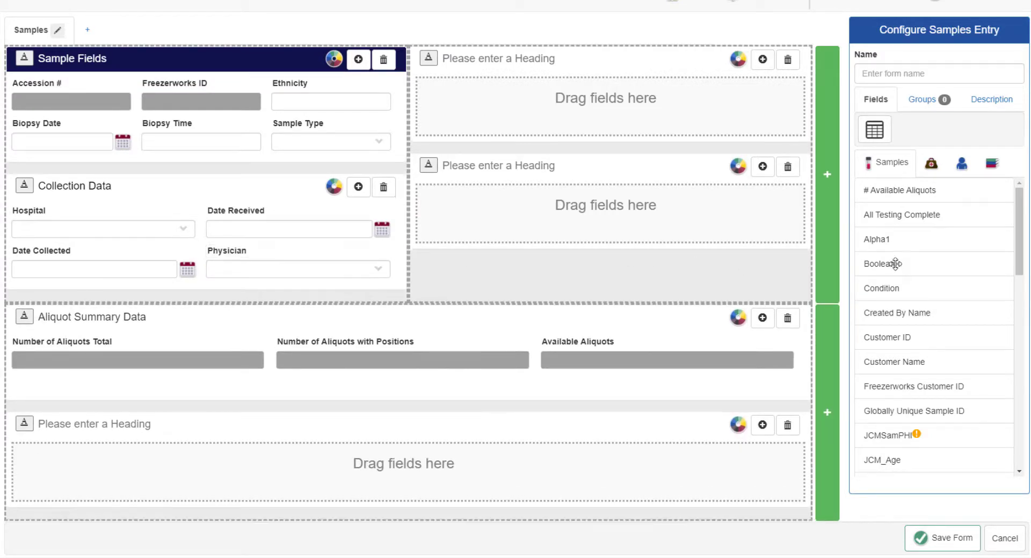
{"action": "left_click_drag", "start_coordinate": [881, 288], "coordinate": [552, 90]}
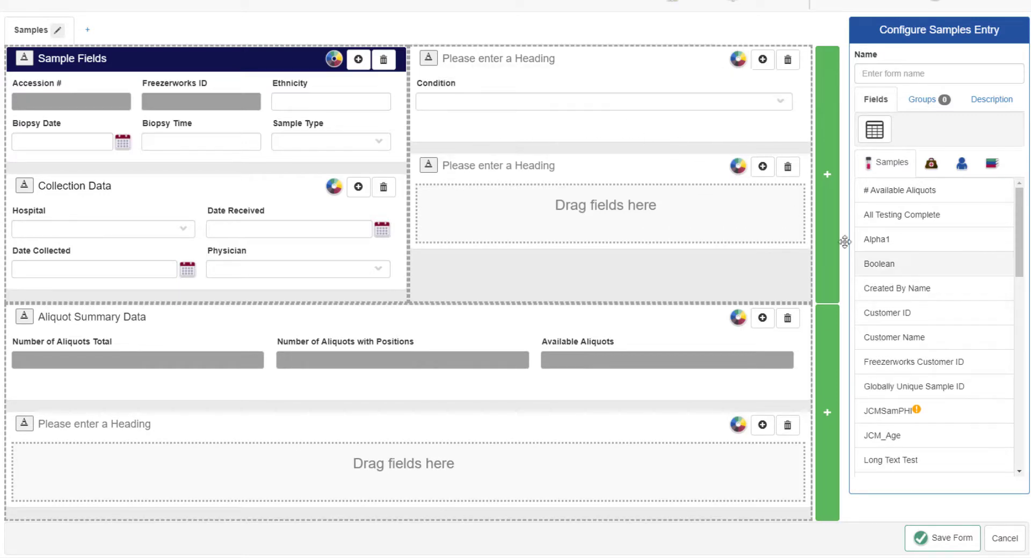
{"action": "left_click_drag", "start_coordinate": [932, 290], "coordinate": [551, 123]}
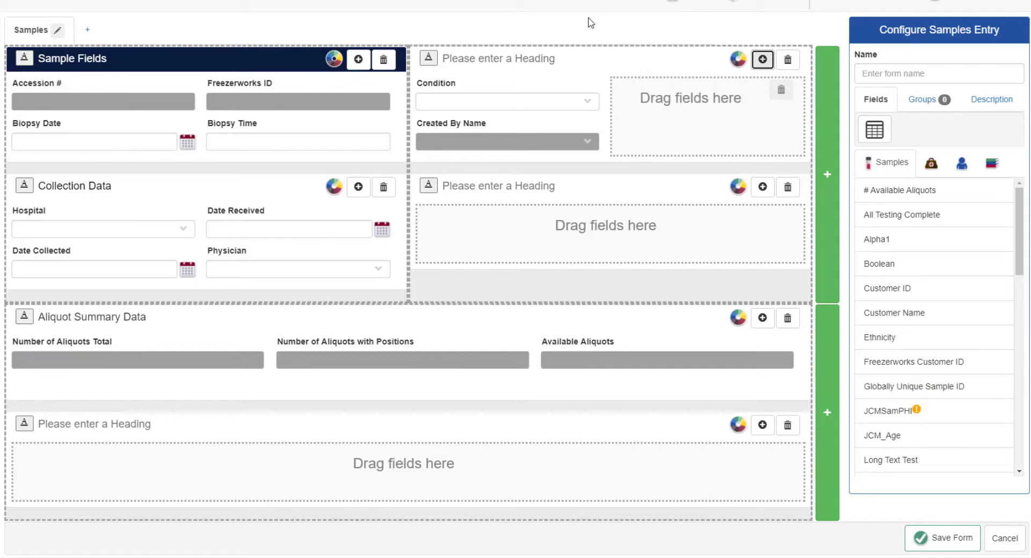
Delete Created By Name and the three empty sections, and make Condition read-only.
{"action": "left_click", "coordinate": [581, 141]}
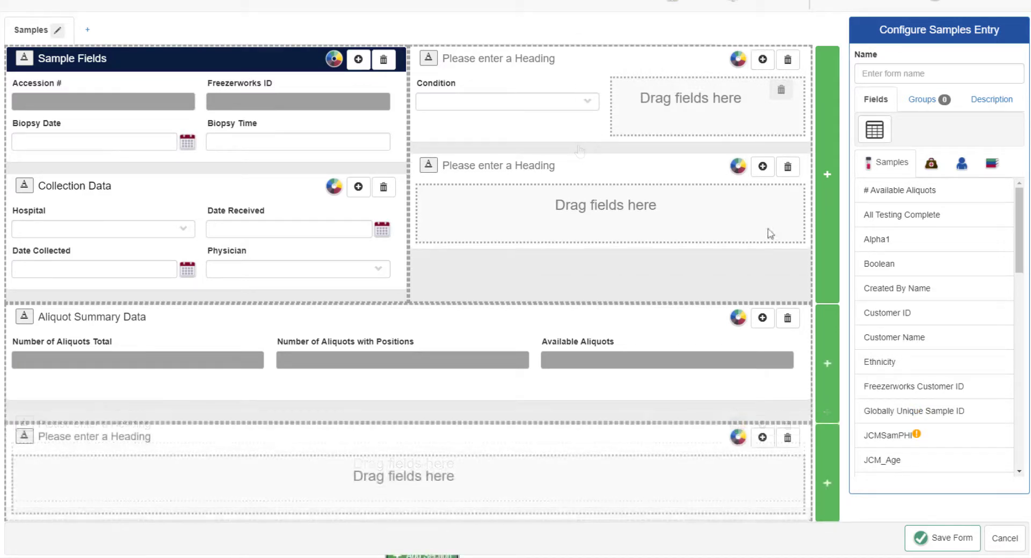
{"action": "left_click", "coordinate": [788, 167]}
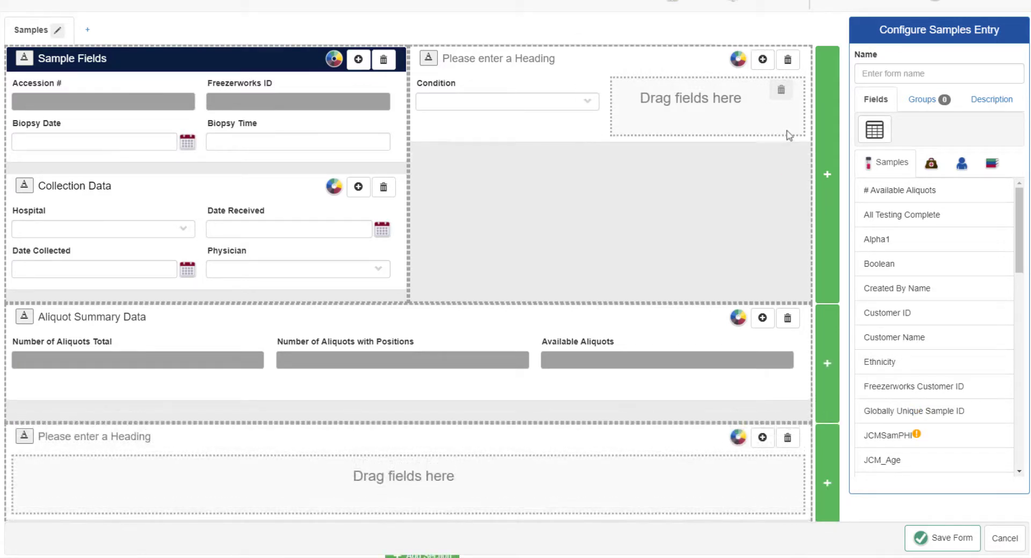
{"action": "left_click", "coordinate": [782, 90]}
{"action": "left_click", "coordinate": [788, 438]}
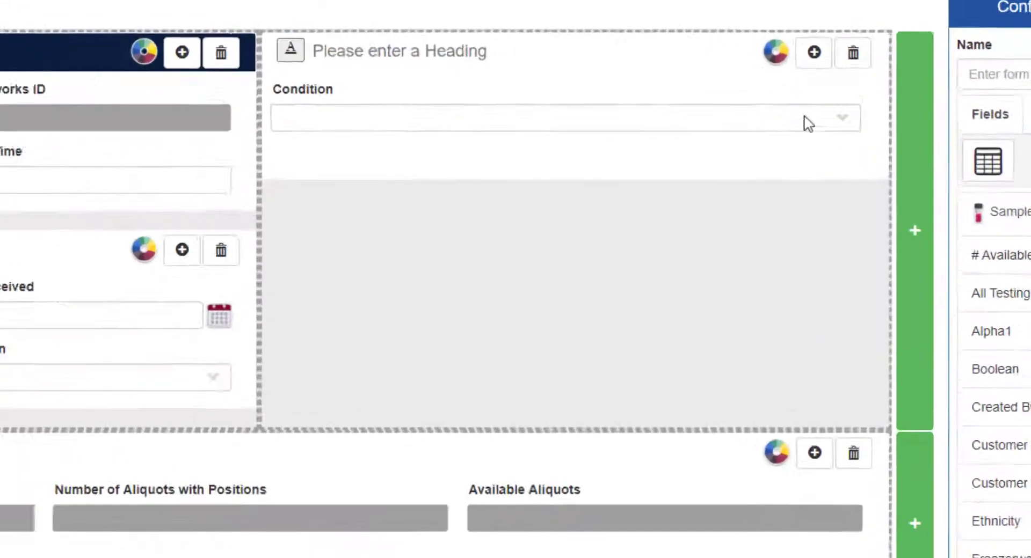
{"action": "mouse_move", "coordinate": [765, 104]}
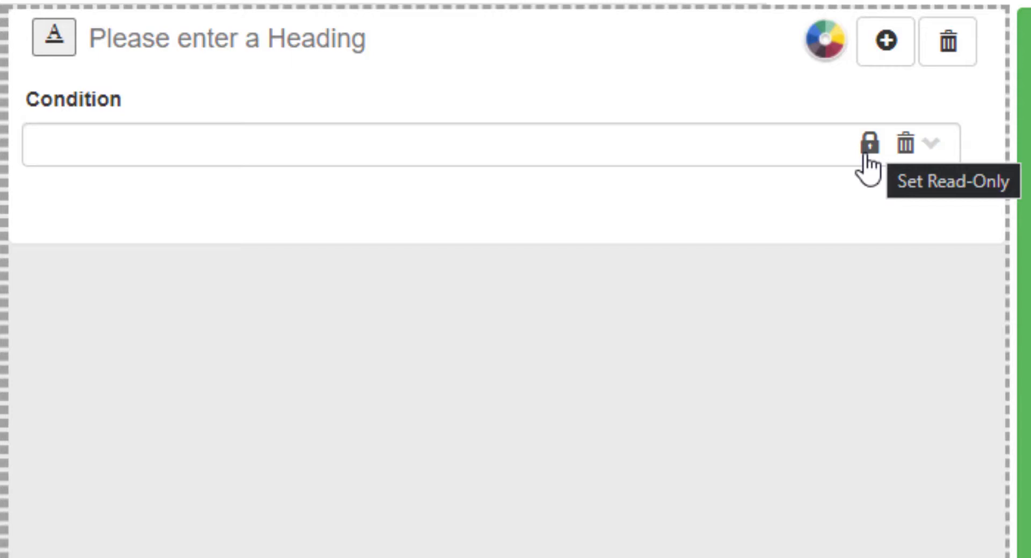
{"action": "left_click", "coordinate": [864, 156]}
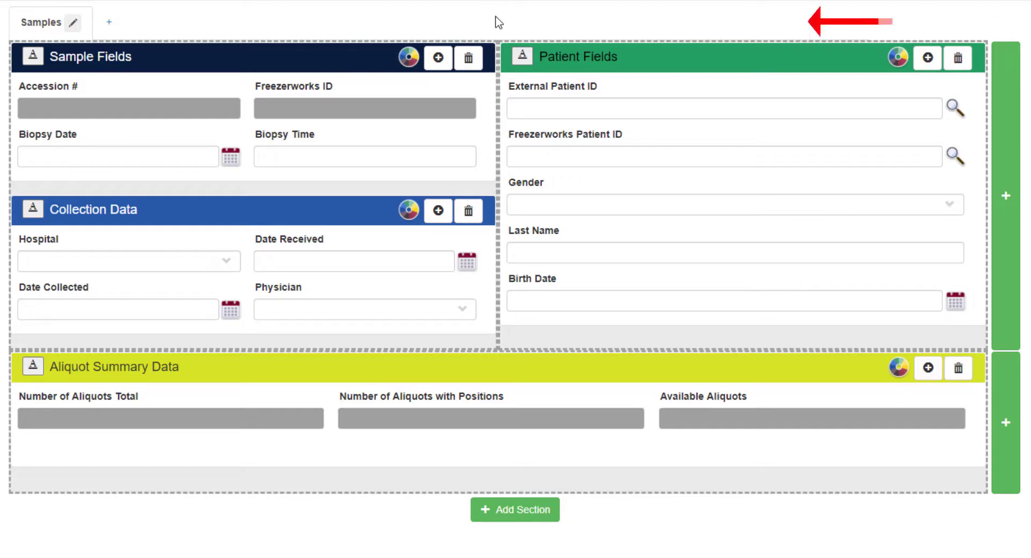
Add a second page to the form and rename it from Page 2 to 'Notes'.
{"action": "left_click", "coordinate": [116, 24]}
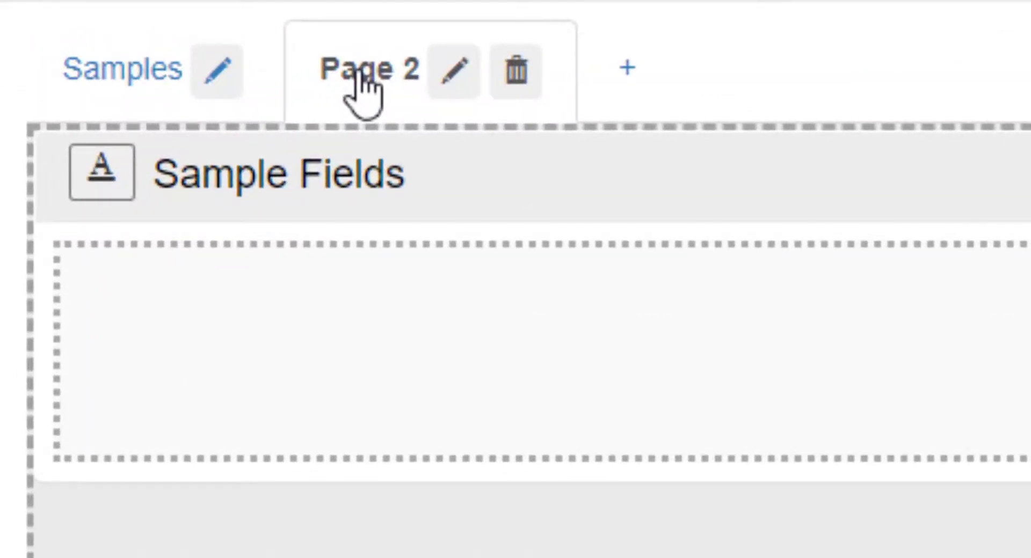
{"action": "left_click", "coordinate": [459, 81]}
{"action": "key", "text": "shift+Left"}
{"action": "key", "text": "ctrl+a"}
{"action": "type", "text": "No"}
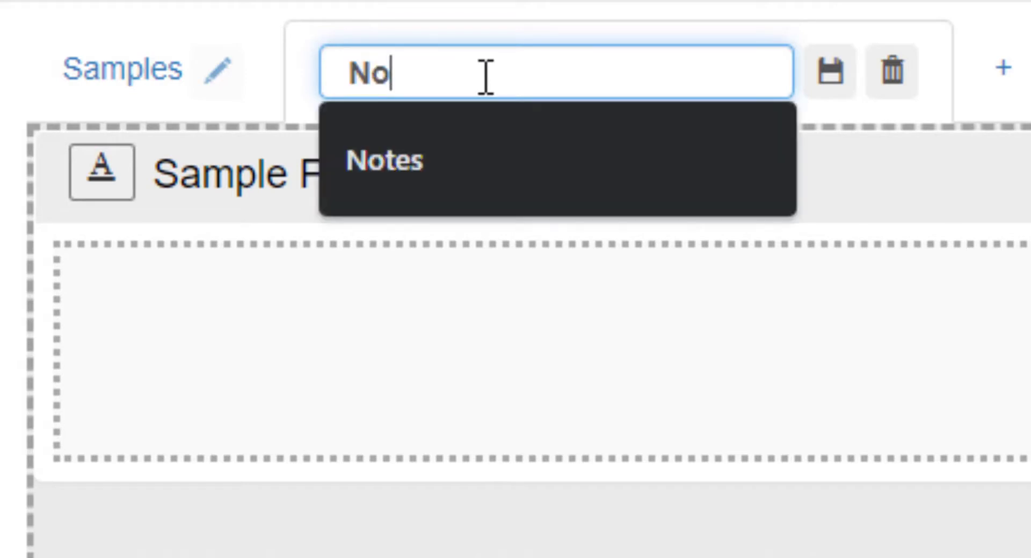
{"action": "type", "text": "tes"}
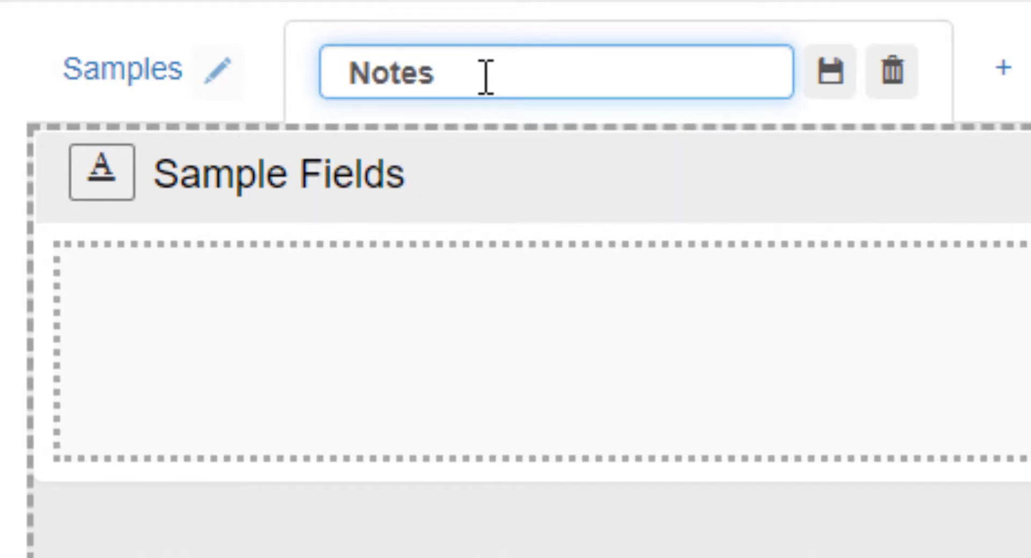
{"action": "left_click", "coordinate": [829, 73]}
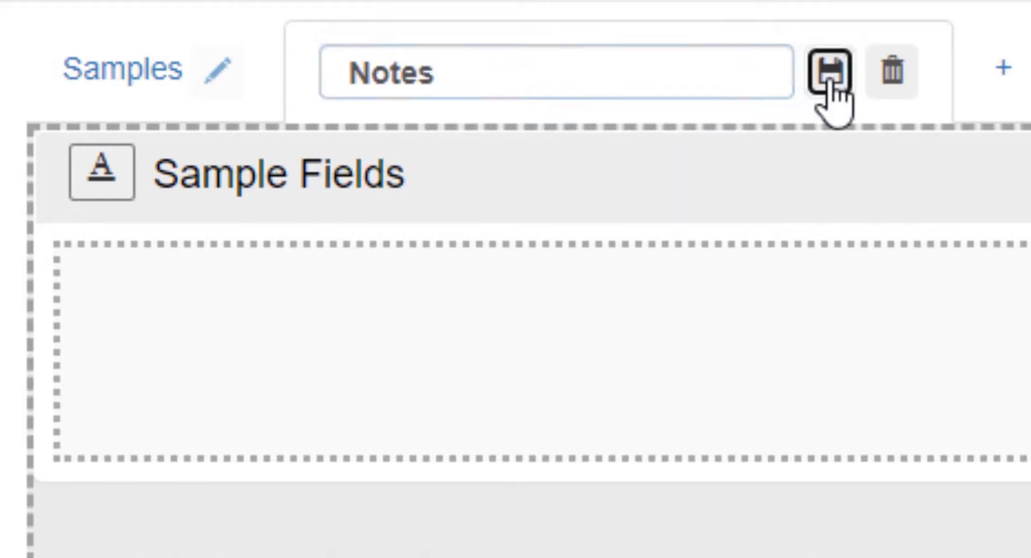
Check the Samples page with its title unchanged, then open Notes and add another page.
{"action": "left_click", "coordinate": [221, 73]}
{"action": "left_click", "coordinate": [579, 80]}
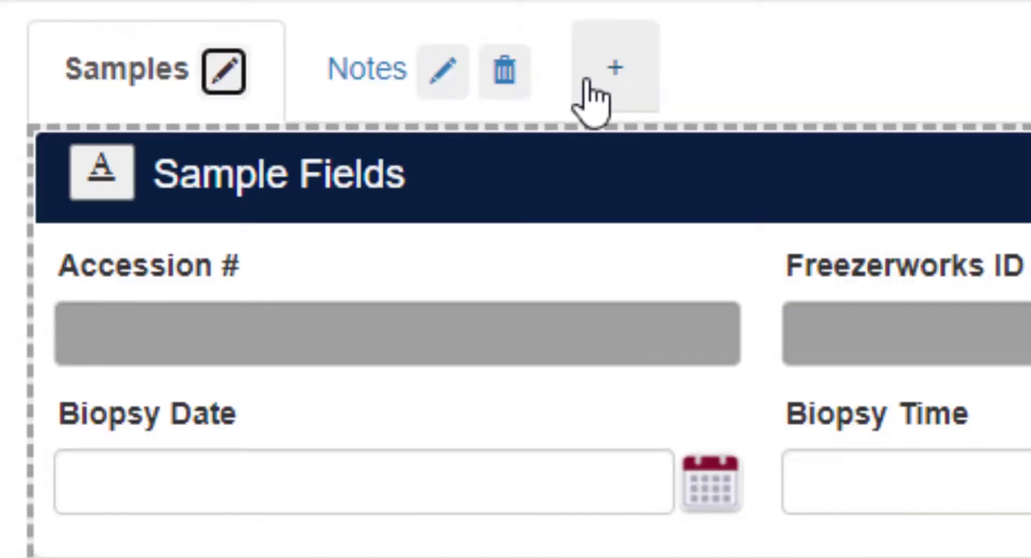
{"action": "left_click", "coordinate": [369, 81]}
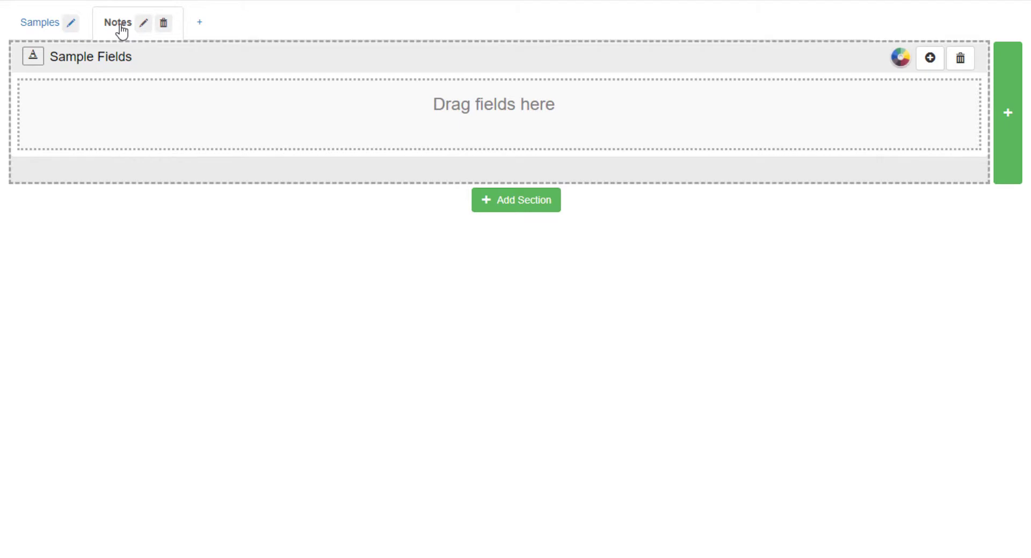
{"action": "left_click", "coordinate": [202, 24]}
Go to the Aliquots entry page and open its form configuration.
{"action": "left_click", "coordinate": [291, 26]}
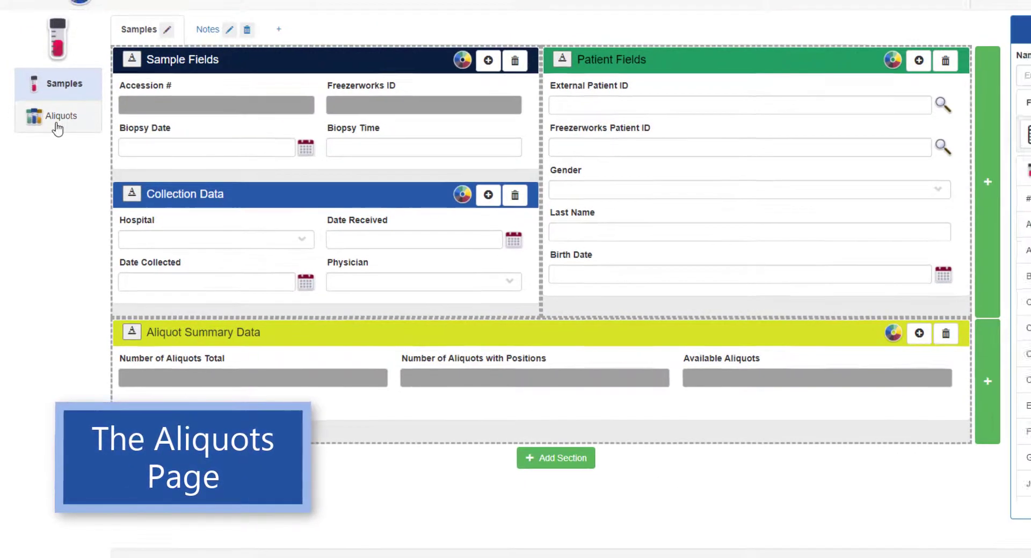
{"action": "left_click", "coordinate": [57, 127]}
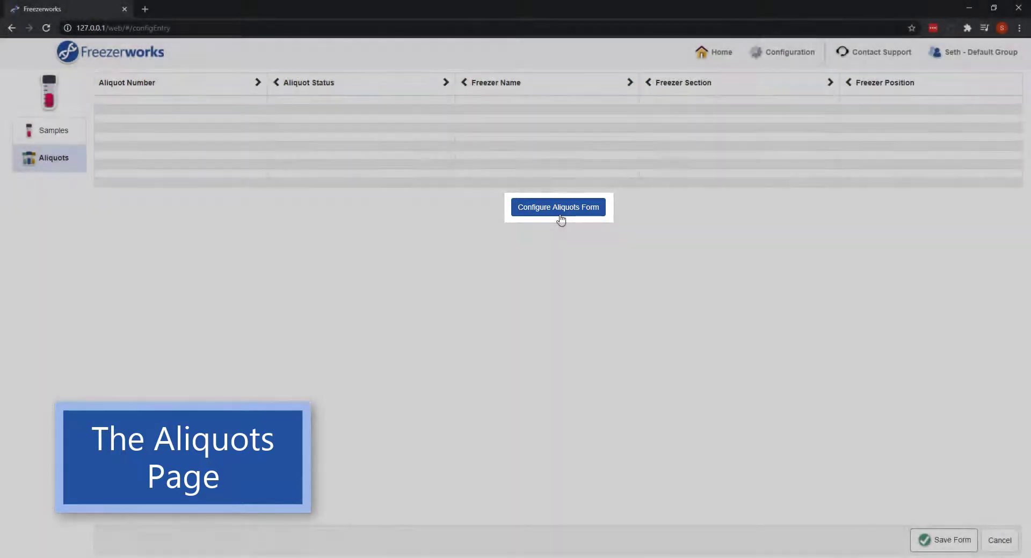
{"action": "left_click", "coordinate": [560, 215]}
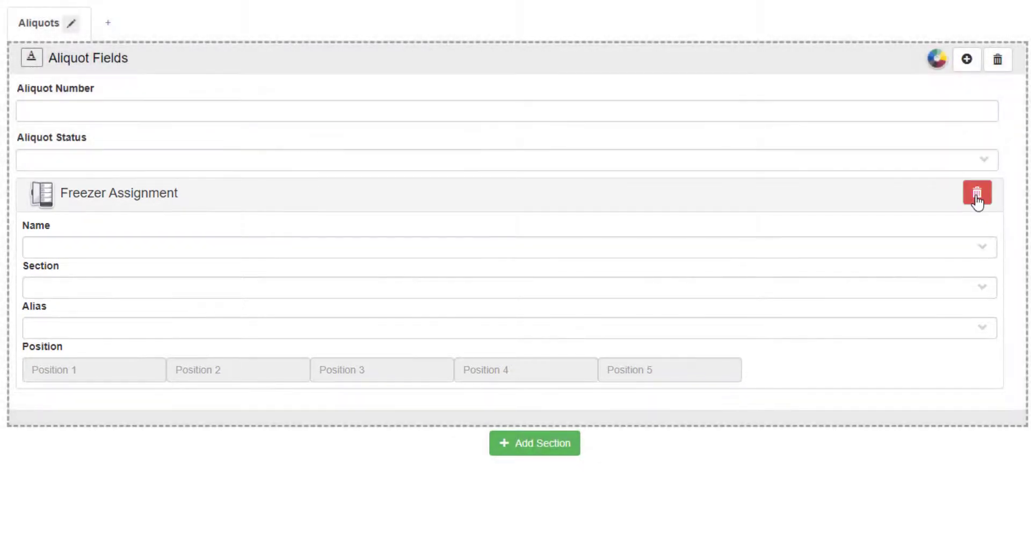
Remove the Freezer Assignment panel, move Aliquot Status above Aliquot Number, and add Freezer Section.
{"action": "left_click", "coordinate": [976, 194]}
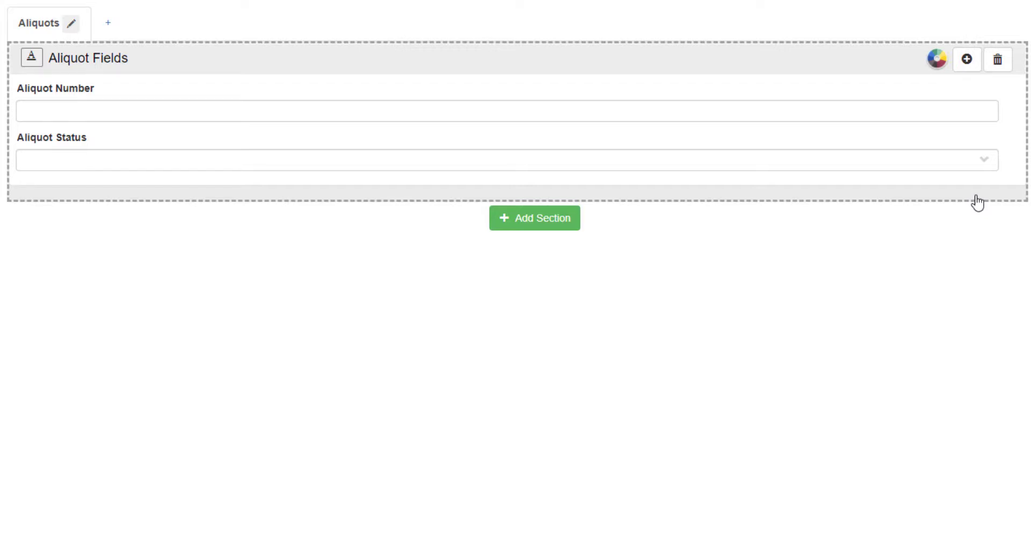
{"action": "mouse_move", "coordinate": [874, 161]}
{"action": "left_click_drag", "start_coordinate": [874, 161], "coordinate": [874, 89]}
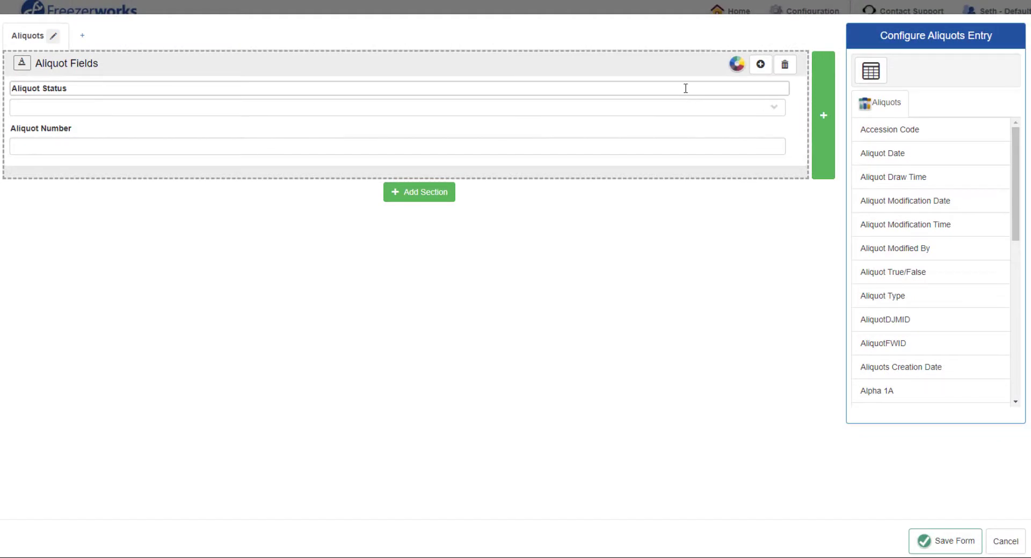
{"action": "scroll", "coordinate": [964, 247], "scroll_direction": "down", "scroll_amount": 5}
{"action": "scroll", "coordinate": [965, 247], "scroll_direction": "down", "scroll_amount": 2}
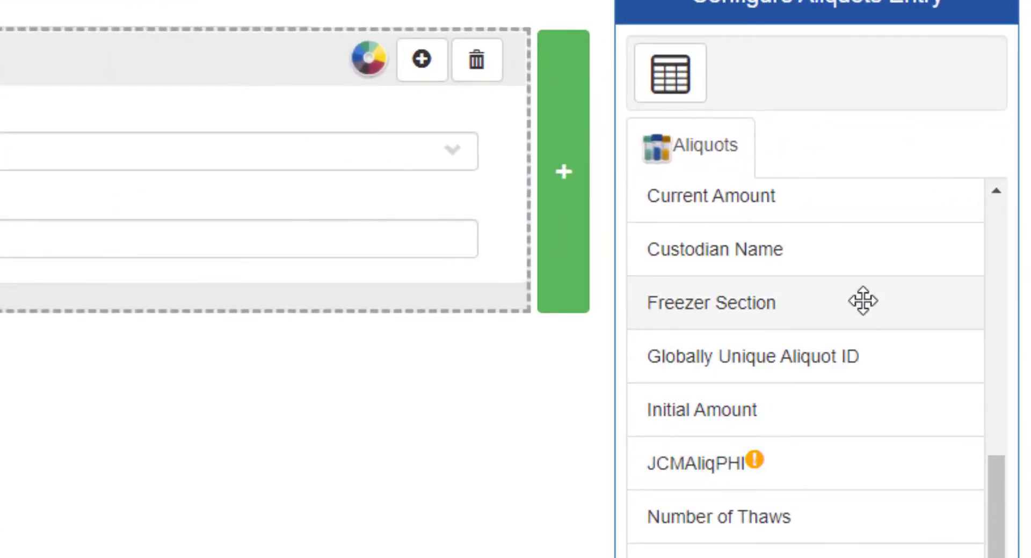
{"action": "left_click_drag", "start_coordinate": [868, 295], "coordinate": [458, 159]}
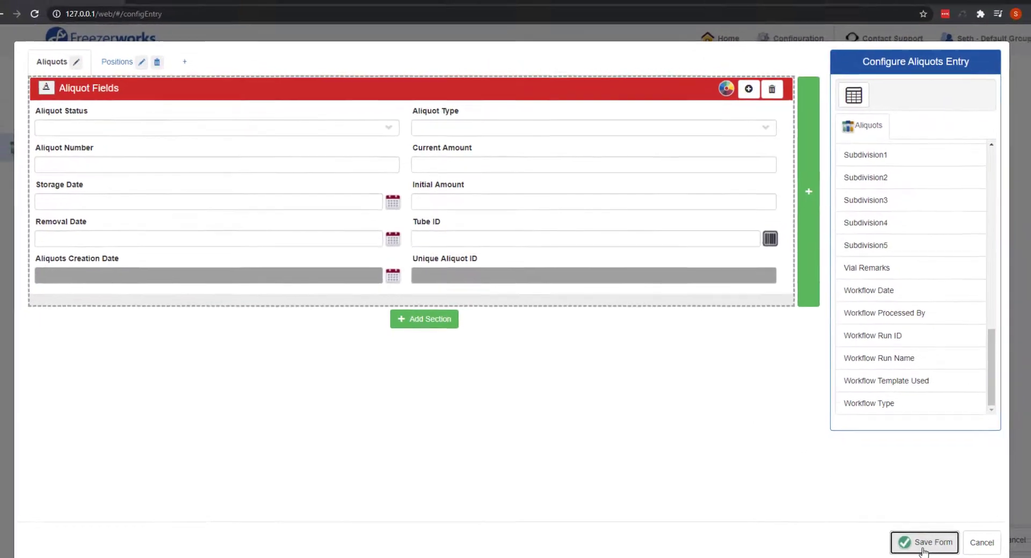
Save the aliquots form and move the Aliquot Type column two places left, after Aliquot Status.
{"action": "left_click", "coordinate": [947, 550]}
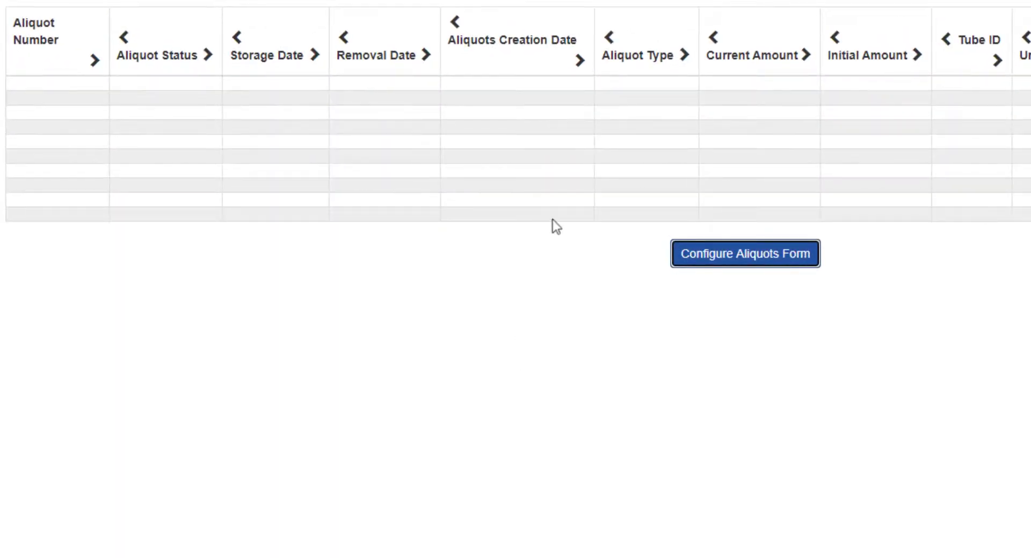
{"action": "left_click", "coordinate": [609, 38]}
{"action": "left_click", "coordinate": [450, 37]}
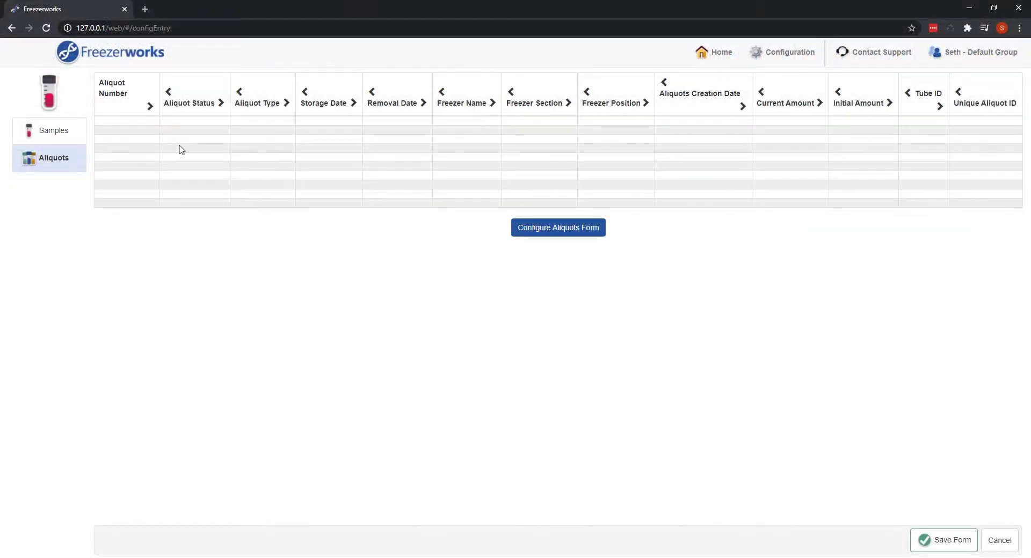
Return to the samples entry form and name it 'For Video'.
{"action": "left_click", "coordinate": [81, 139]}
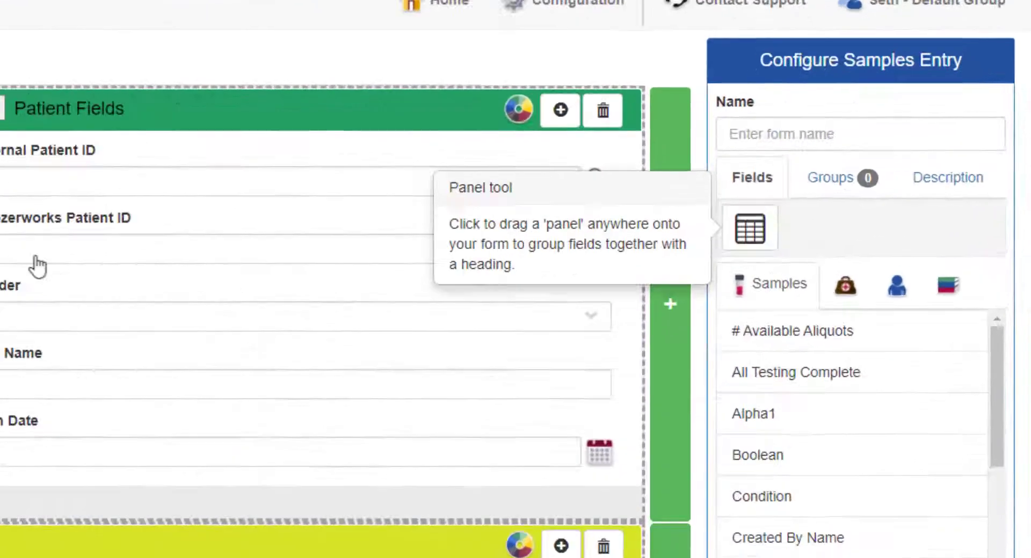
{"action": "left_click", "coordinate": [834, 141]}
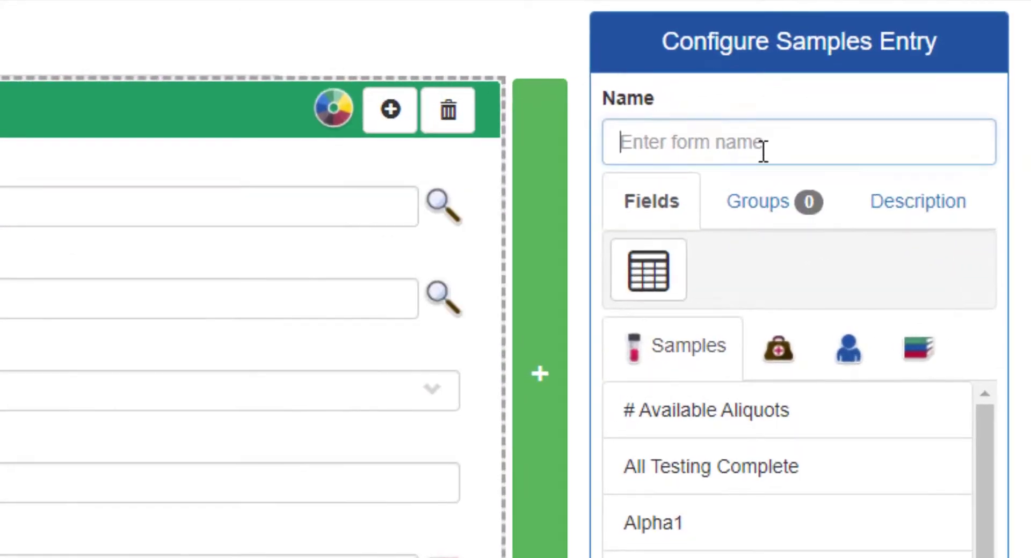
{"action": "type", "text": "For Video"}
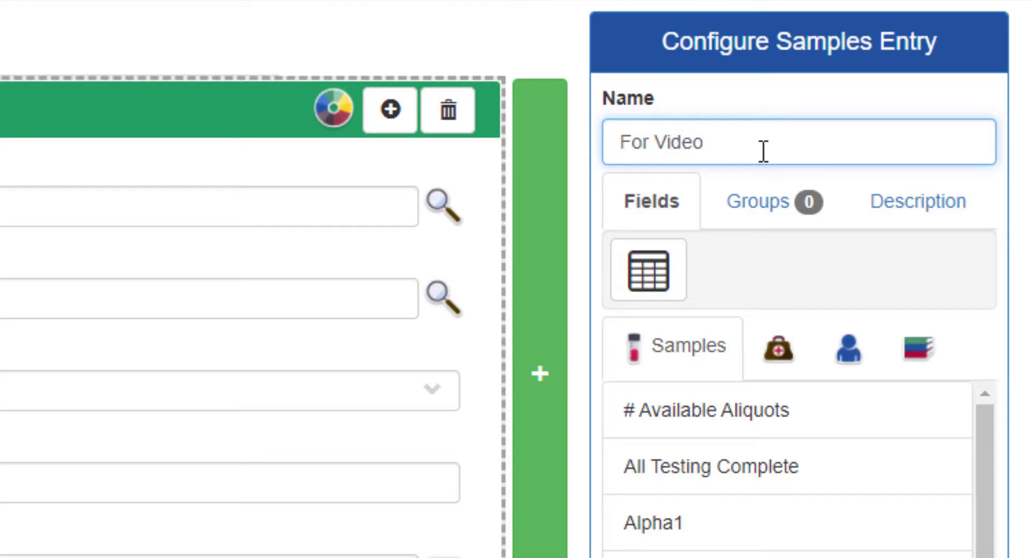
{"action": "left_click", "coordinate": [505, 12]}
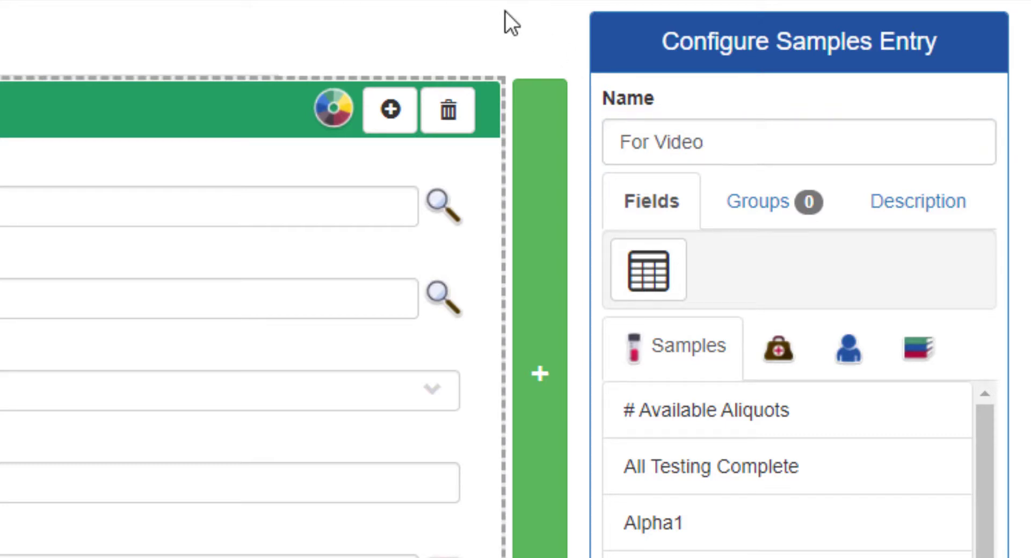
Assign the form to four groups: Chemistry, Administrators, Default Group and one other.
{"action": "left_click", "coordinate": [805, 212]}
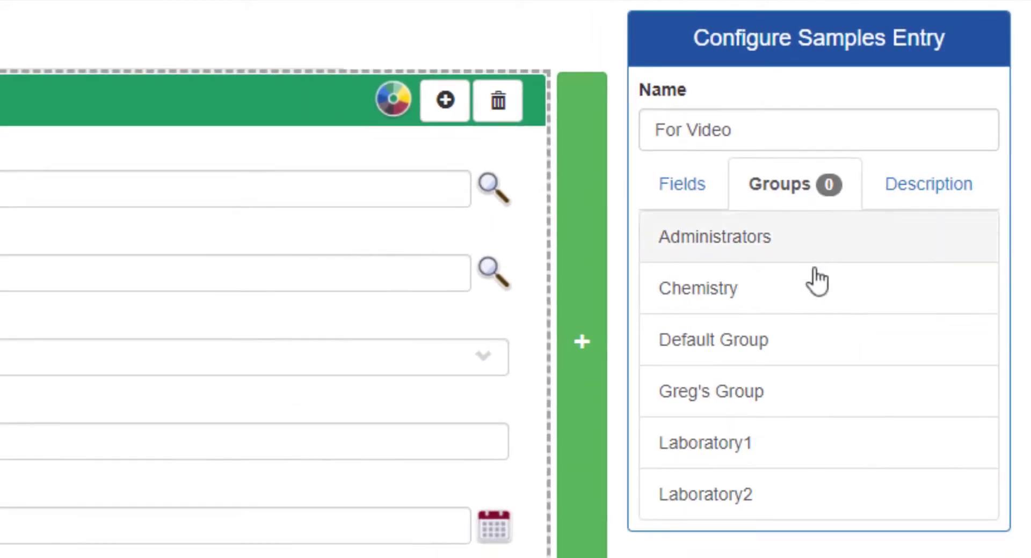
{"action": "left_click", "coordinate": [816, 285]}
{"action": "left_click", "coordinate": [811, 390]}
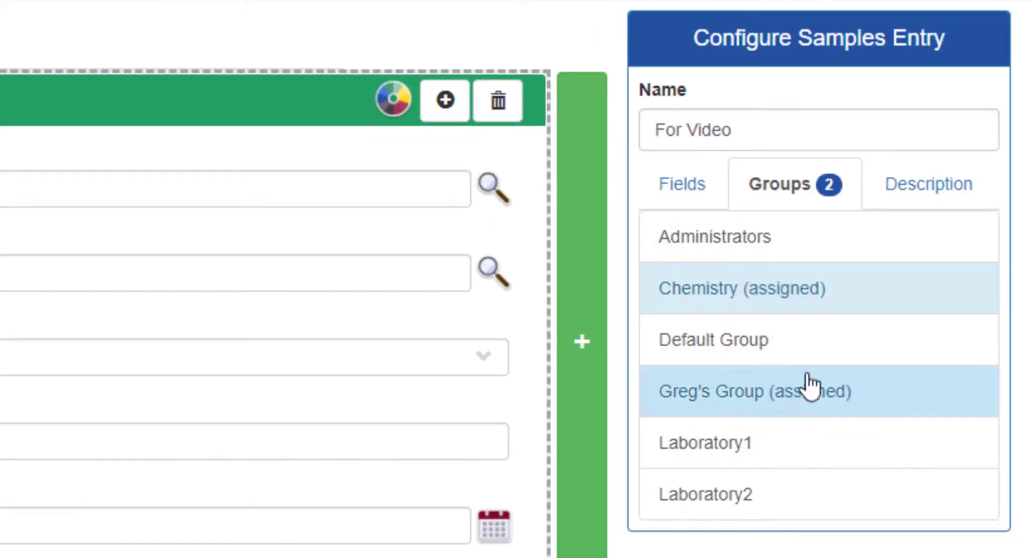
{"action": "left_click", "coordinate": [808, 229]}
{"action": "left_click", "coordinate": [798, 349]}
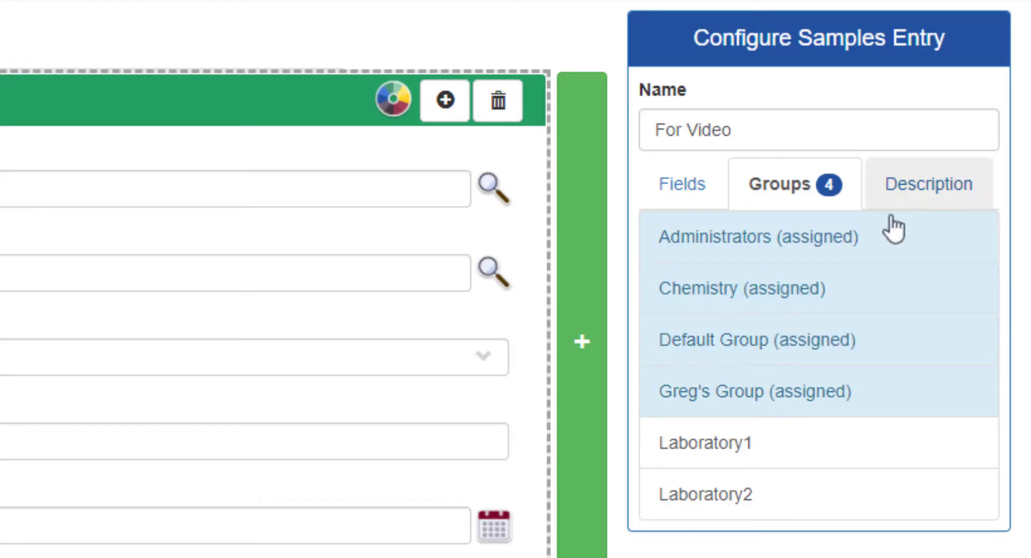
Enter the description 'This form was made for a video.' and go back to the field list.
{"action": "left_click", "coordinate": [909, 204]}
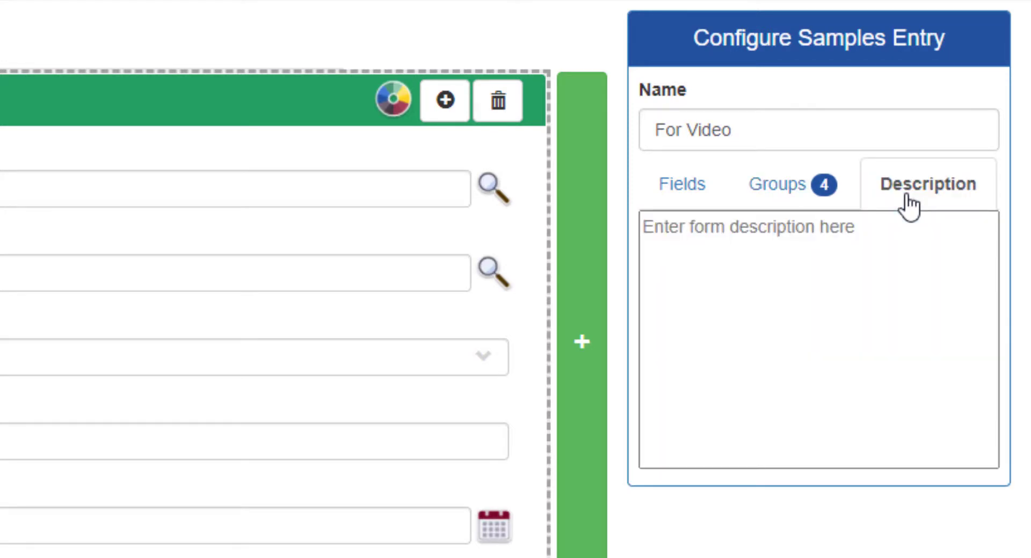
{"action": "left_click", "coordinate": [798, 307]}
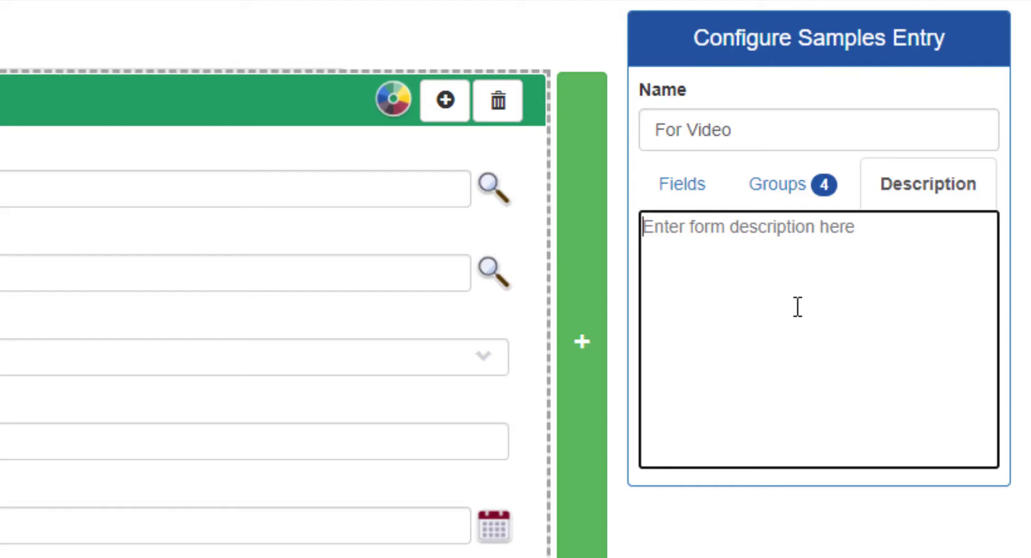
{"action": "type", "text": "This form was made for a video."}
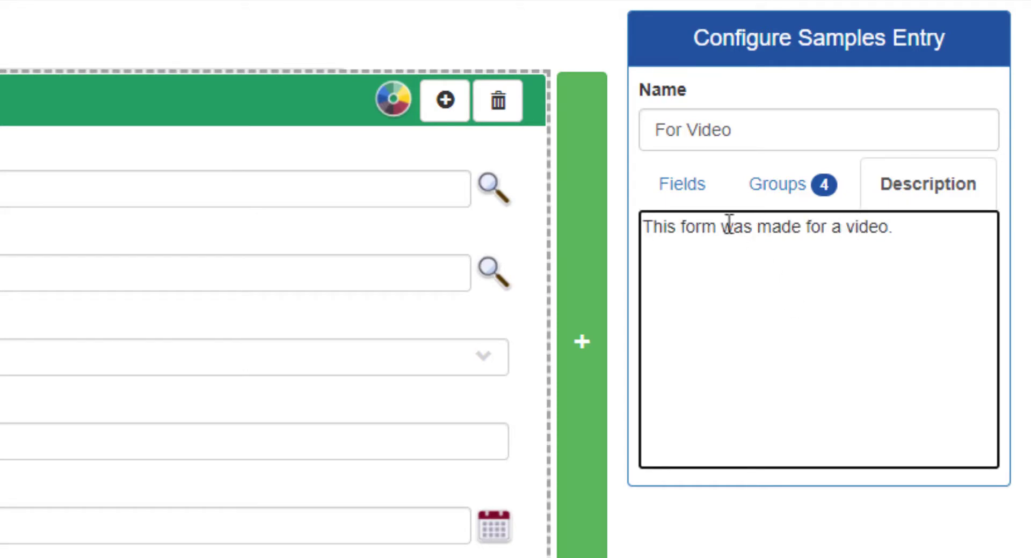
{"action": "left_click", "coordinate": [686, 184]}
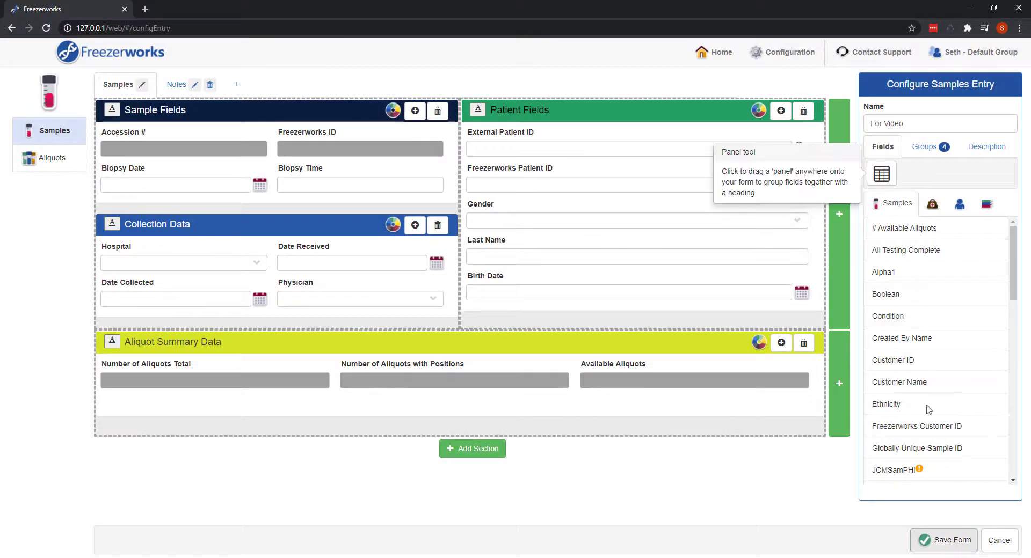
Save the For Video form, confirm the message, and return to the Freezerworks home page.
{"action": "left_click", "coordinate": [945, 538]}
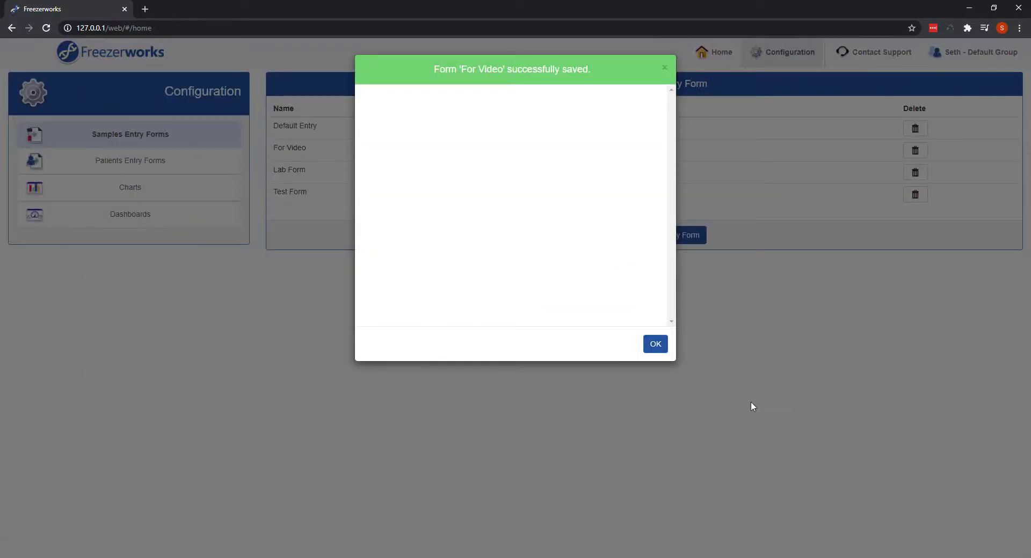
{"action": "left_click", "coordinate": [653, 349]}
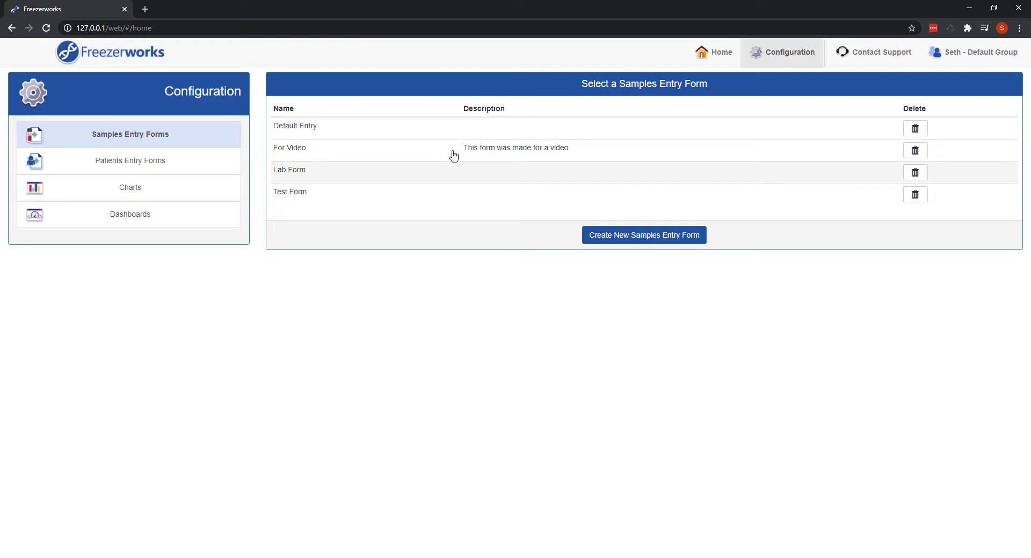
{"action": "left_click", "coordinate": [131, 61]}
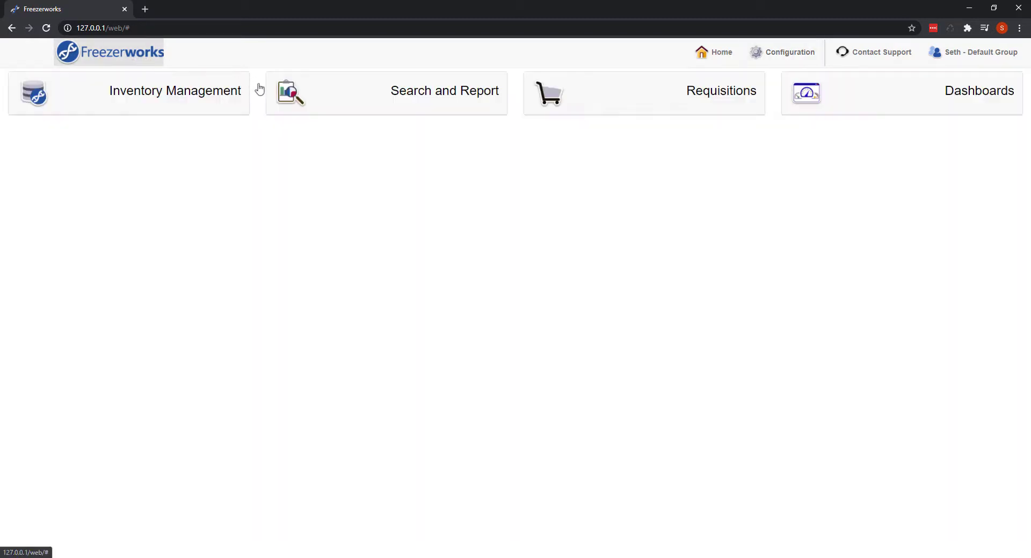
Start a new sample with Biopsy Date 09-17-2020 and Date Collected 09-01-2020.
{"action": "left_click", "coordinate": [181, 140]}
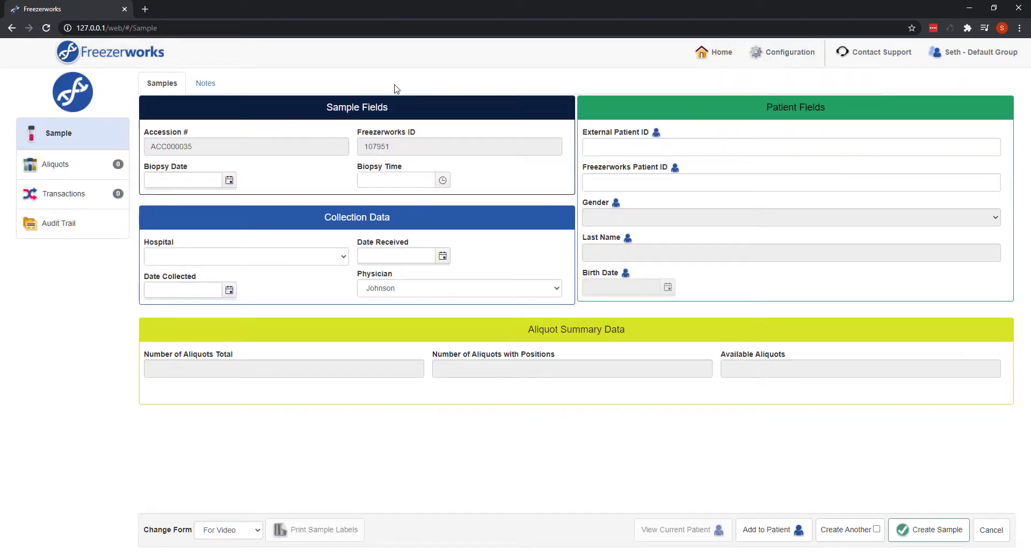
{"action": "left_click", "coordinate": [229, 181]}
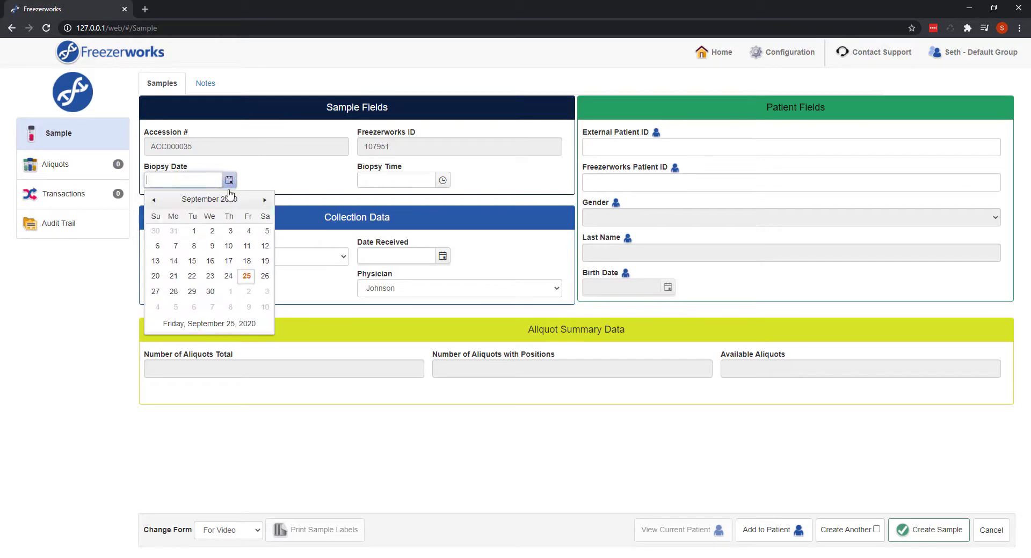
{"action": "left_click", "coordinate": [228, 273]}
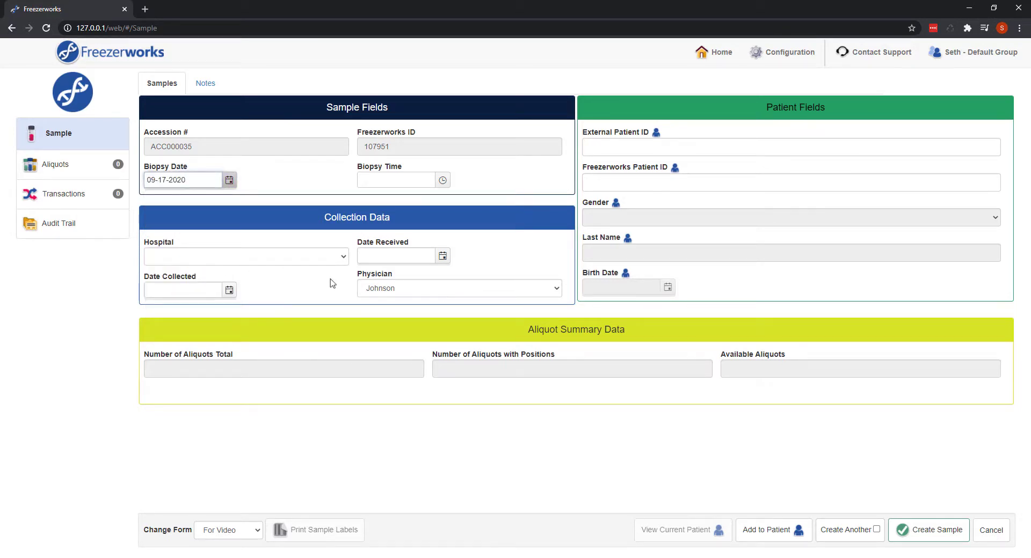
{"action": "left_click", "coordinate": [230, 291]}
{"action": "left_click", "coordinate": [200, 346]}
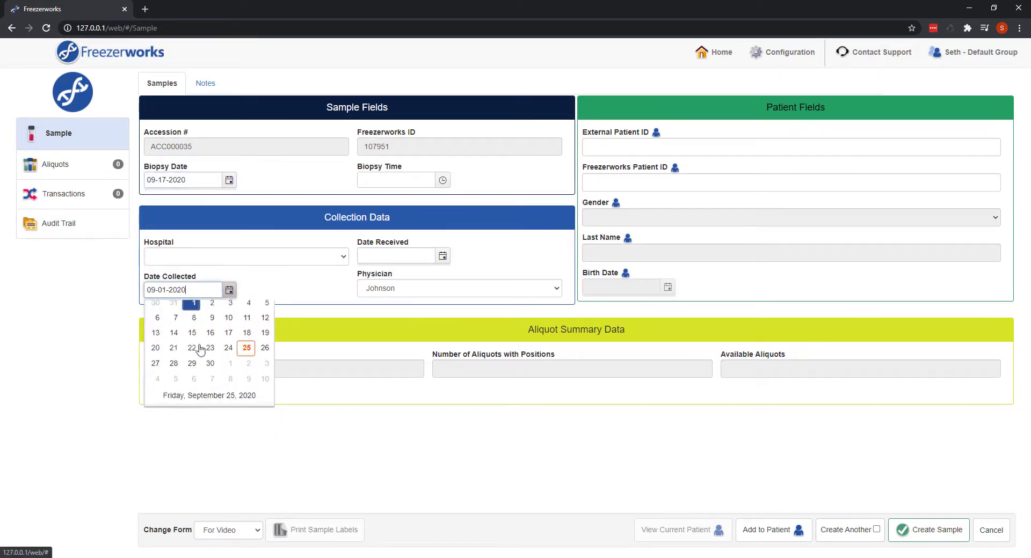
Set the hospital to Harborview and the Date Received to 09-02-2020.
{"action": "left_click", "coordinate": [307, 255]}
{"action": "left_click", "coordinate": [260, 292]}
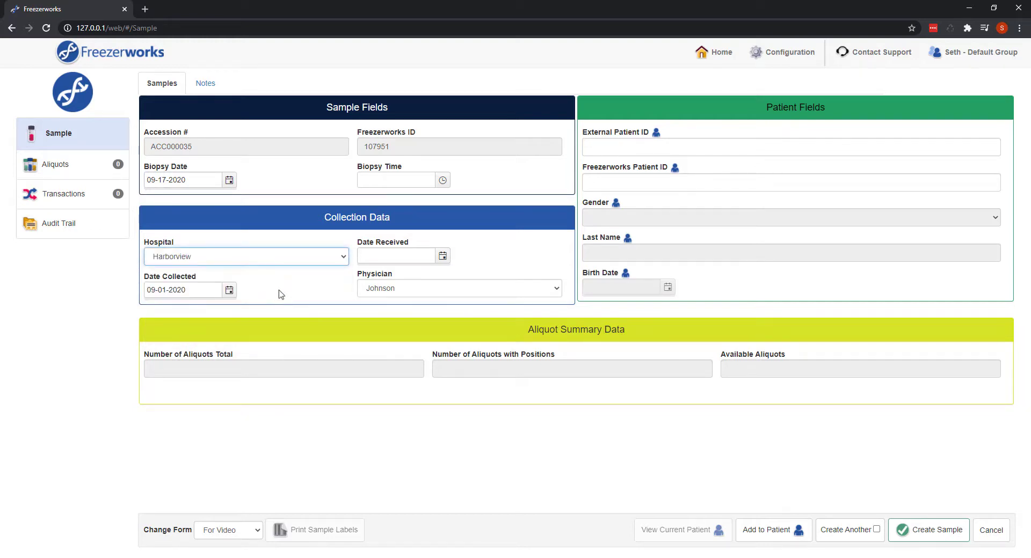
{"action": "left_click", "coordinate": [442, 258]}
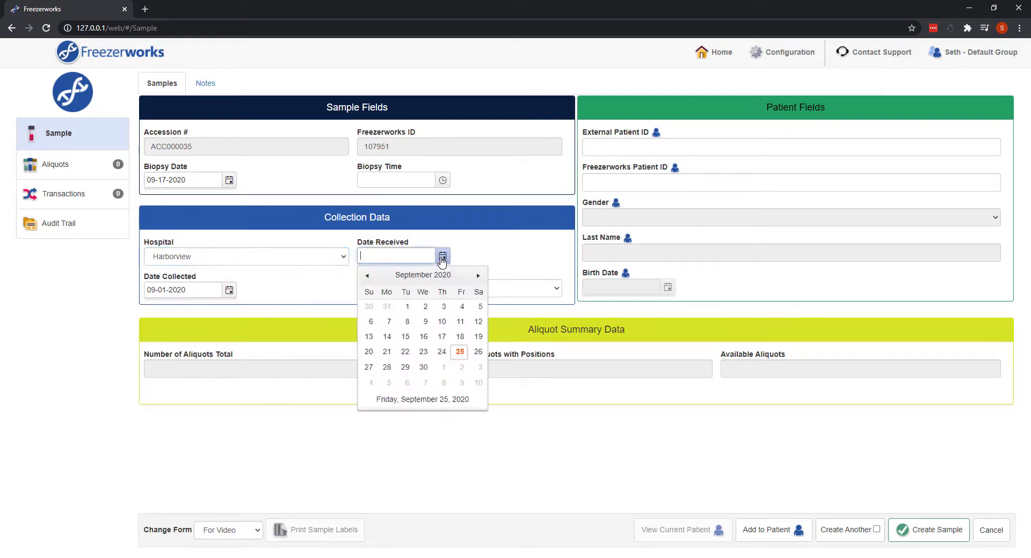
{"action": "left_click", "coordinate": [423, 307]}
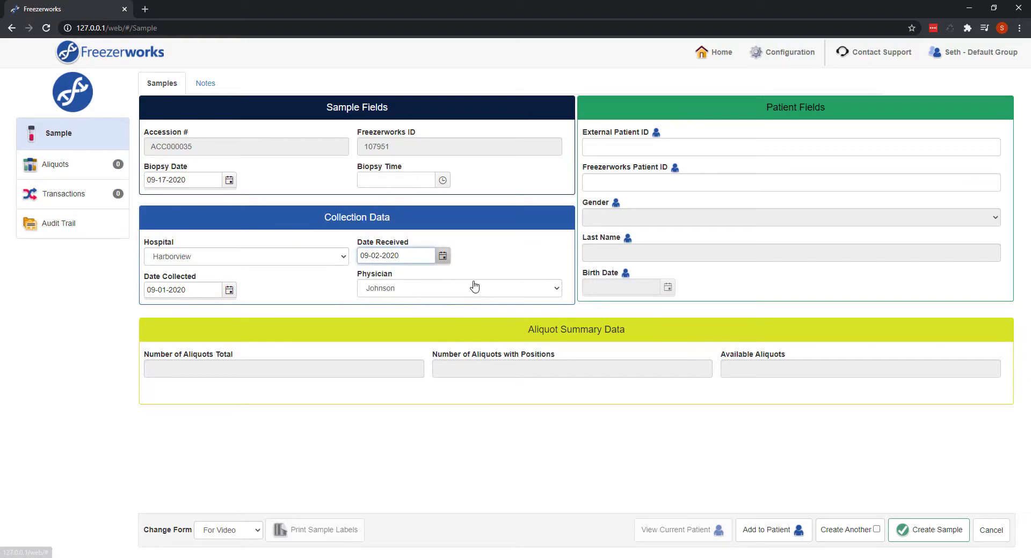